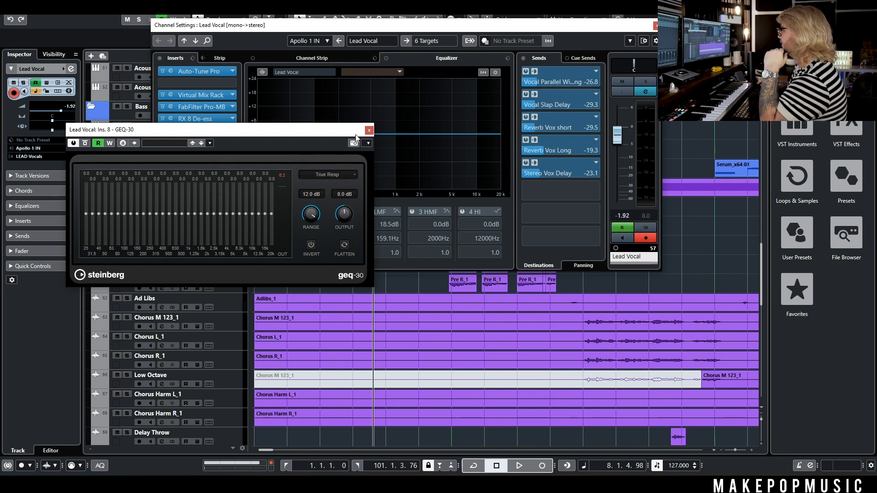
Open Lead Vocal's FabFilter Pro-Q 3 insert in place of GEQ-30, adding a low cut at about 43 Hz and a bell boost of about 3 dB
{"action": "left_click", "coordinate": [369, 131]}
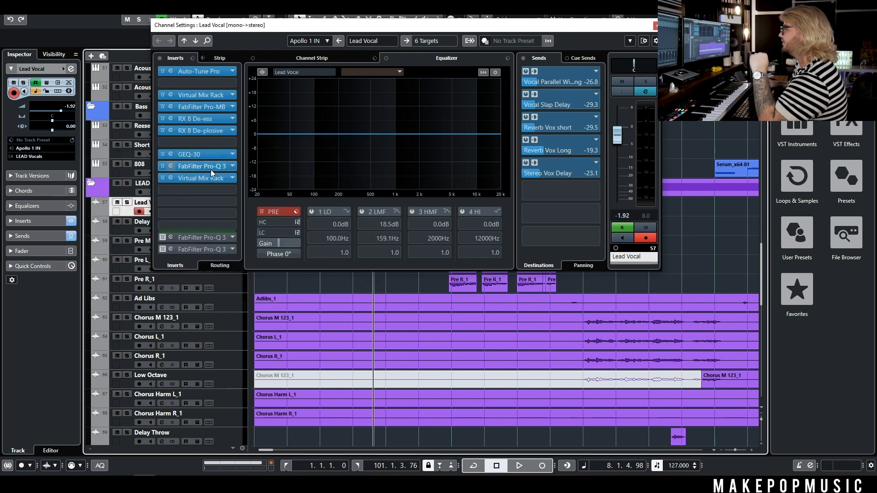
{"action": "left_click", "coordinate": [225, 168]}
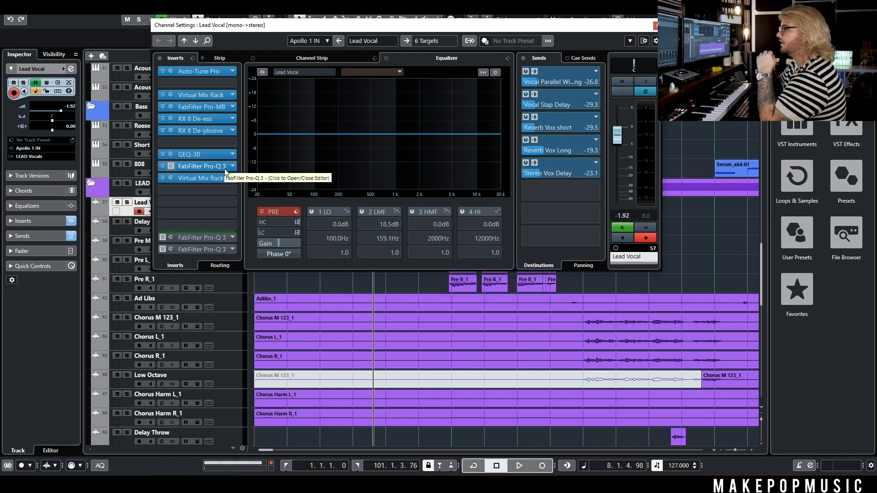
{"action": "left_click_drag", "start_coordinate": [366, 192], "coordinate": [434, 147]}
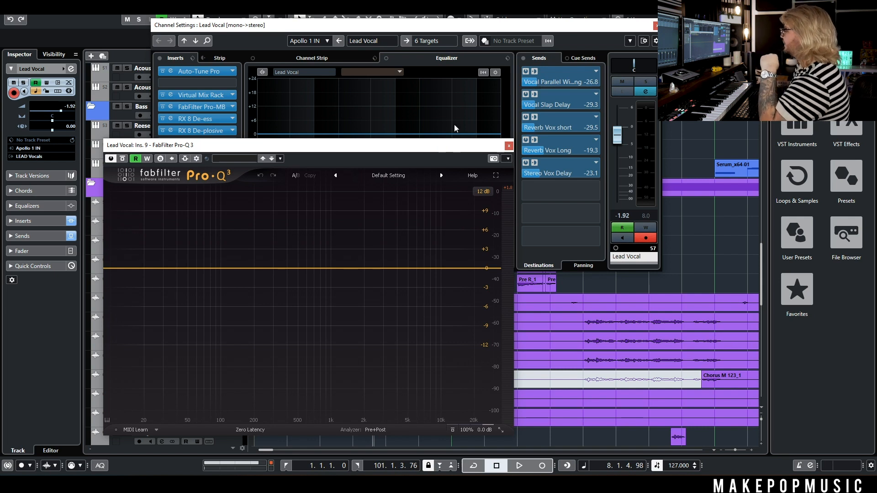
{"action": "left_click_drag", "start_coordinate": [108, 288], "coordinate": [233, 268]}
{"action": "left_click_drag", "start_coordinate": [294, 270], "coordinate": [288, 248]}
{"action": "left_click_drag", "start_coordinate": [234, 267], "coordinate": [177, 270]}
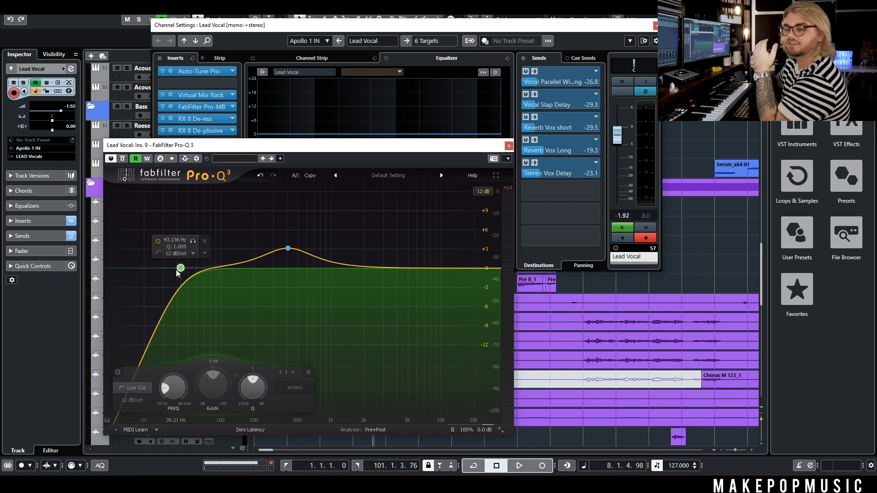
Audition the boosted bell band in Pro-Q 3, shift it into the low mids and narrow its Q to about 9
{"action": "left_click_drag", "start_coordinate": [288, 248], "coordinate": [251, 247]}
{"action": "left_click", "coordinate": [264, 221]}
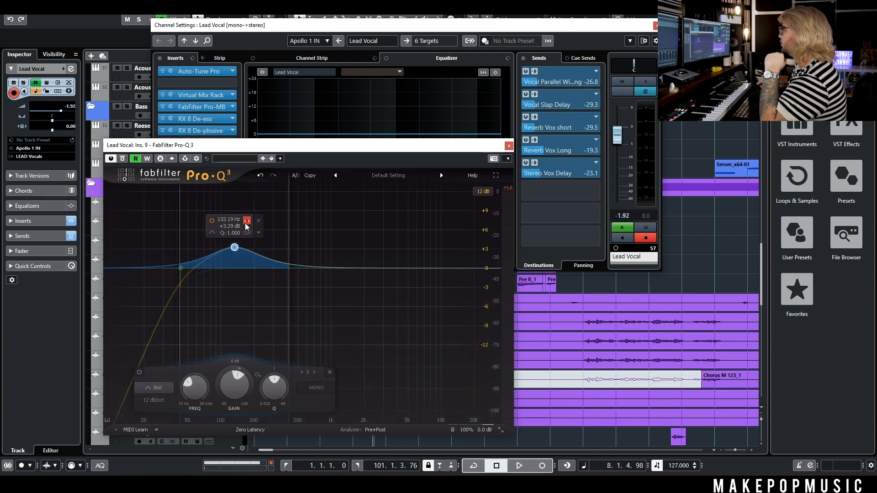
{"action": "left_click_drag", "start_coordinate": [248, 223], "coordinate": [261, 239]}
{"action": "left_click_drag", "start_coordinate": [299, 386], "coordinate": [300, 357]}
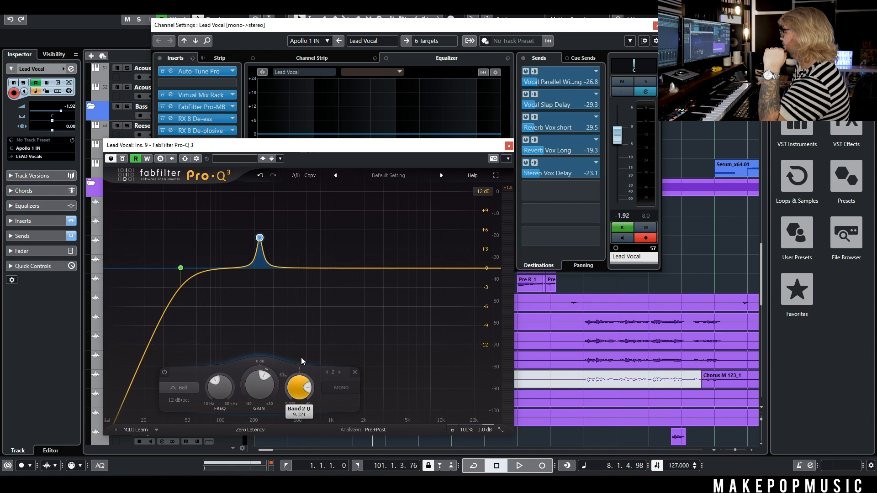
Widen the bell band to a Q of about 0.7 and cut it by about 3 dB near 190 Hz
{"action": "left_click_drag", "start_coordinate": [260, 238], "coordinate": [257, 268]}
{"action": "left_click_drag", "start_coordinate": [290, 380], "coordinate": [288, 406]}
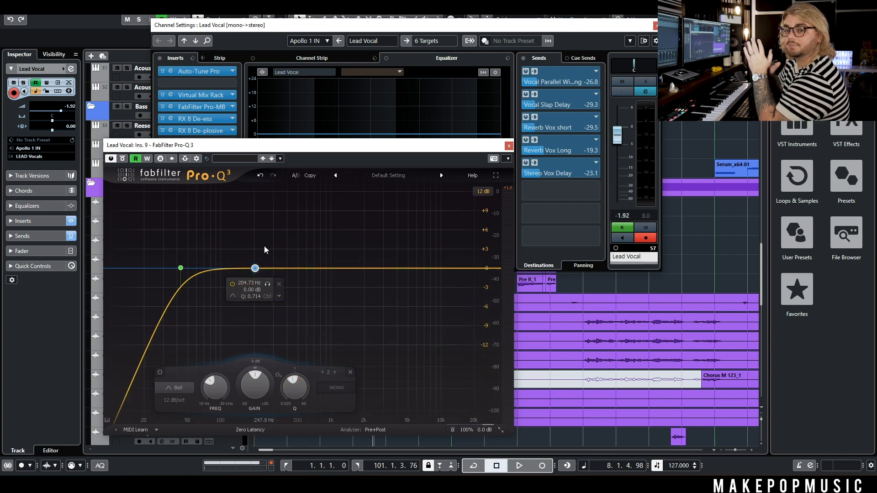
{"action": "left_click_drag", "start_coordinate": [255, 269], "coordinate": [251, 288]}
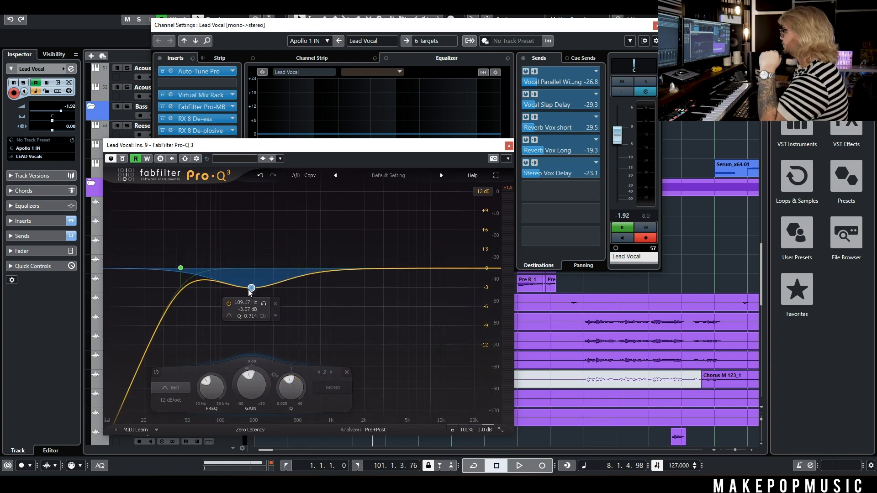
Make the low-mid bell band dynamic with about 3 dB of downward range and narrow its Q
{"action": "left_click", "coordinate": [274, 317]}
{"action": "left_click", "coordinate": [301, 347]}
{"action": "mouse_move", "coordinate": [251, 288]}
{"action": "left_mouse_down"}
{"action": "mouse_move", "coordinate": [249, 271]}
{"action": "mouse_move", "coordinate": [248, 291]}
{"action": "left_mouse_up"}
{"action": "left_click_drag", "start_coordinate": [285, 382], "coordinate": [302, 378]}
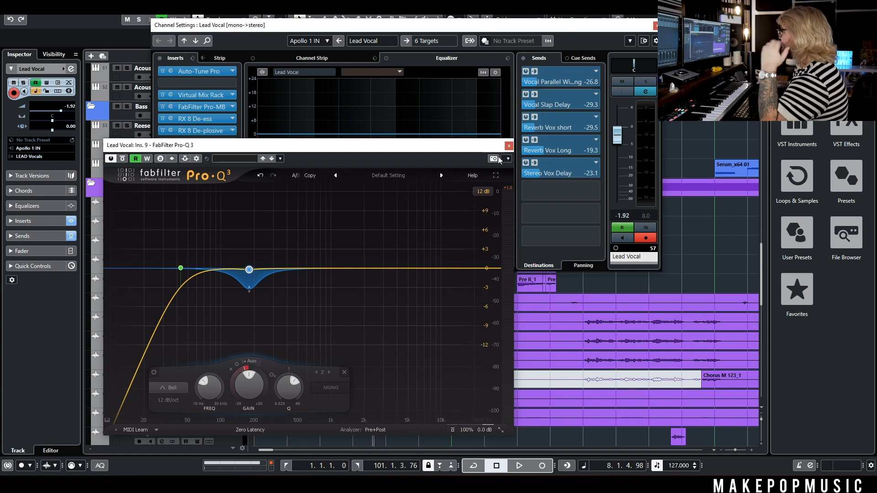
Close Pro-Q 3, open the lower Virtual Mix Rack insert on Lead Vocal and place its window so all EQ modules show
{"action": "left_click", "coordinate": [508, 145]}
{"action": "left_click", "coordinate": [203, 179]}
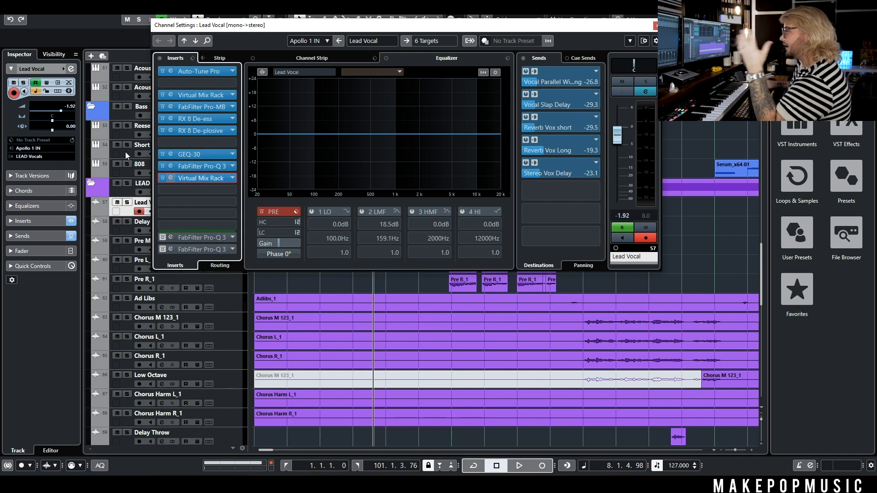
{"action": "left_click", "coordinate": [206, 177]}
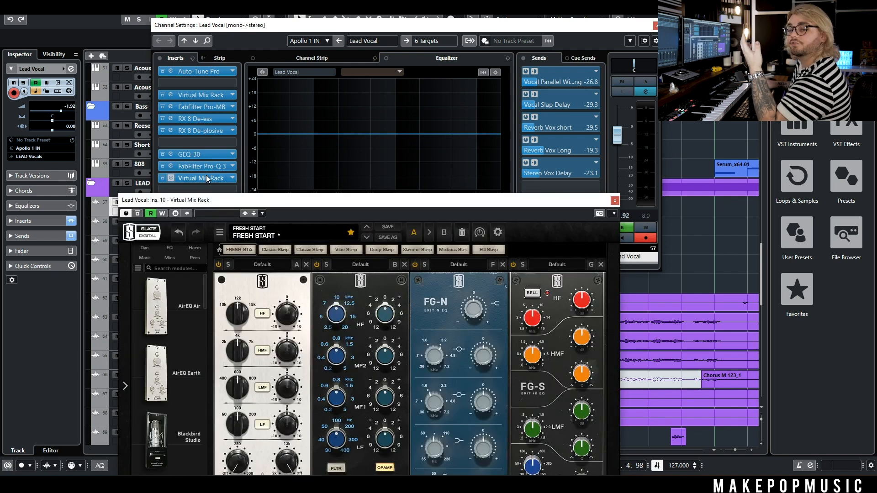
{"action": "left_click_drag", "start_coordinate": [275, 205], "coordinate": [286, 64]}
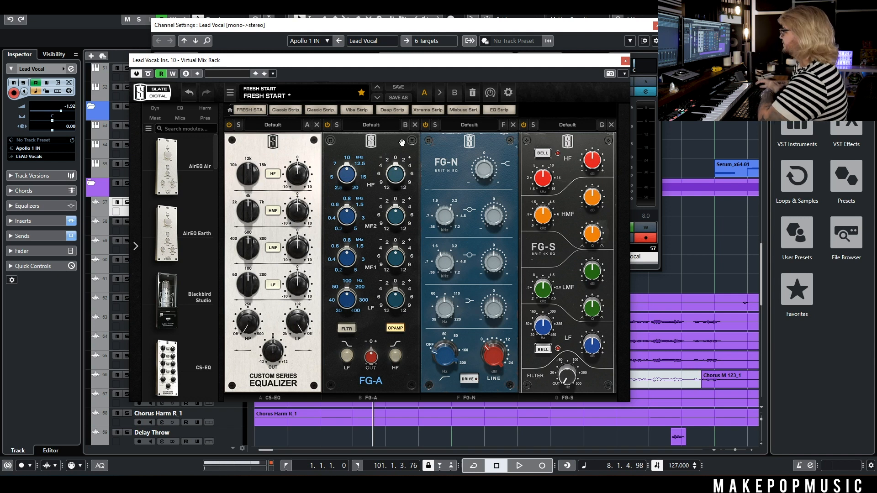
Try the CS-EQ's HF frequency, HMF frequency and HF gain, along with the FG-S module's HF frequency
{"action": "left_click_drag", "start_coordinate": [244, 182], "coordinate": [247, 170]}
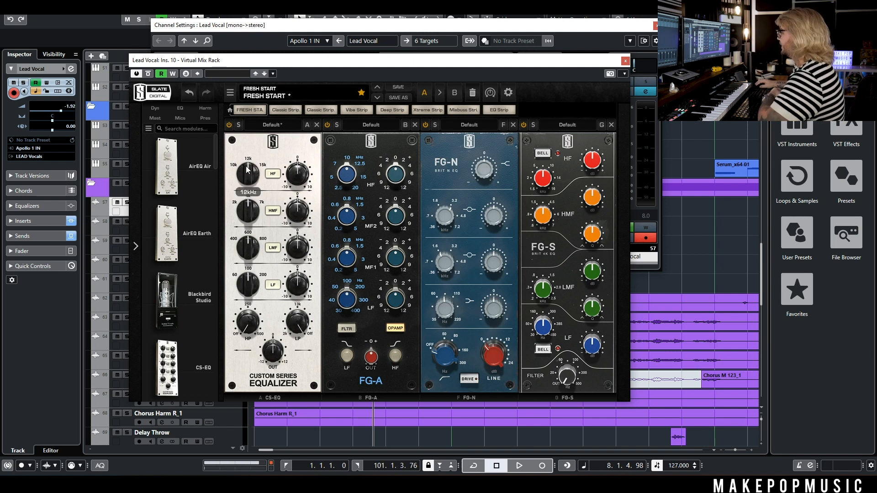
{"action": "left_click_drag", "start_coordinate": [244, 208], "coordinate": [237, 217]}
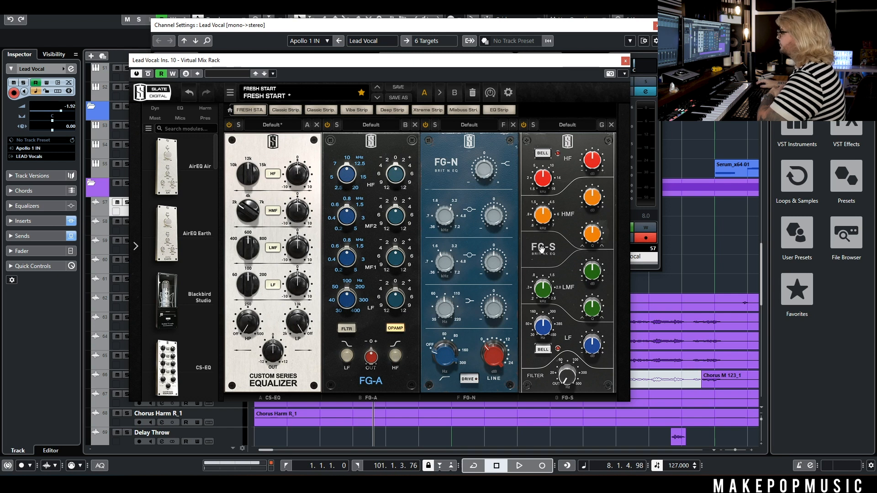
{"action": "left_click_drag", "start_coordinate": [544, 190], "coordinate": [543, 179]}
{"action": "mouse_move", "coordinate": [302, 182]}
{"action": "left_mouse_down"}
{"action": "mouse_move", "coordinate": [308, 169]}
{"action": "mouse_move", "coordinate": [302, 176]}
{"action": "left_mouse_up"}
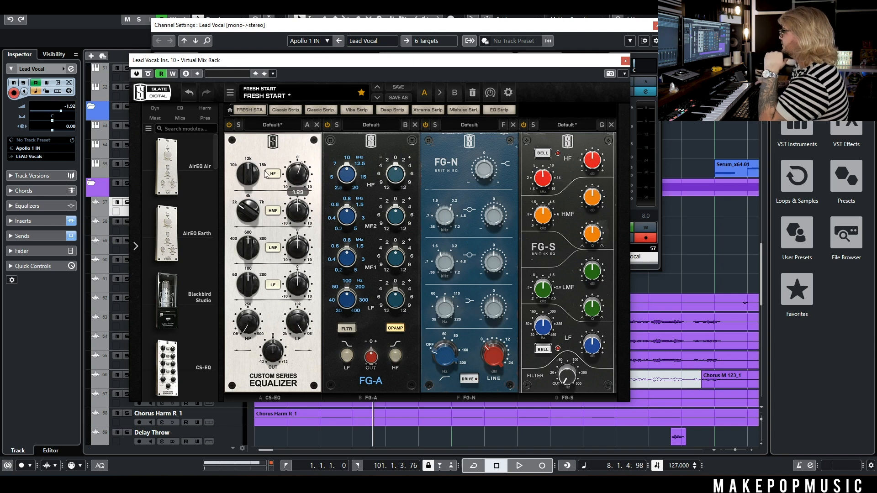
{"action": "mouse_move", "coordinate": [297, 178]}
{"action": "left_mouse_down"}
{"action": "mouse_move", "coordinate": [295, 210]}
{"action": "mouse_move", "coordinate": [295, 185]}
{"action": "left_mouse_up"}
Toggle the HMF and LMF band switches on the CS-EQ module
{"action": "left_click", "coordinate": [272, 211]}
{"action": "left_click", "coordinate": [273, 212]}
{"action": "left_click", "coordinate": [272, 212]}
{"action": "left_click", "coordinate": [273, 248]}
{"action": "left_click", "coordinate": [273, 211]}
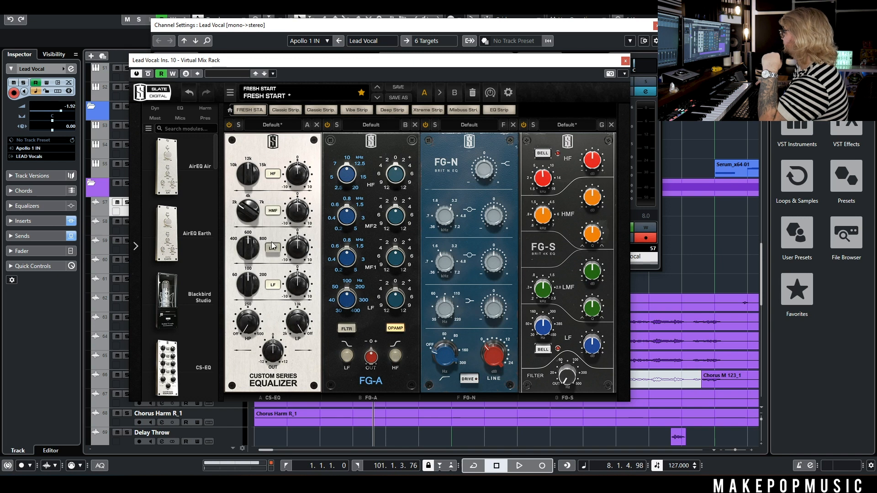
{"action": "left_click", "coordinate": [274, 248]}
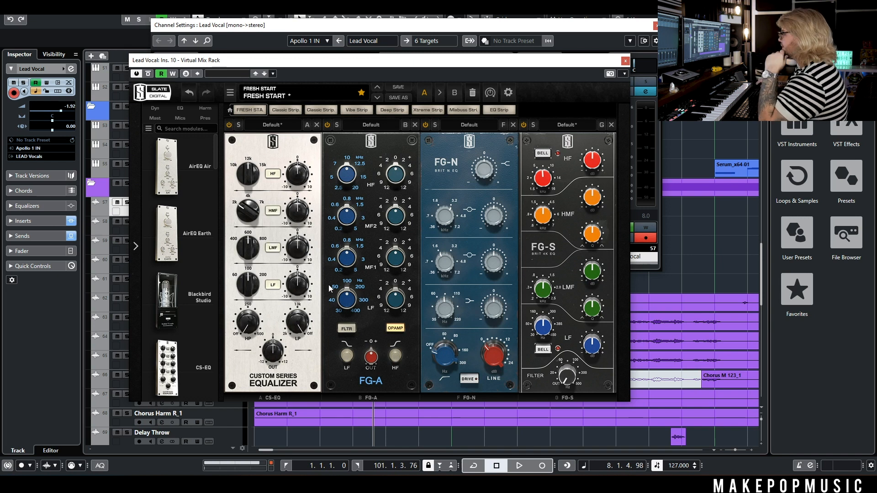
Try the FG-A's MF1 gain, the FG-N's upper-mid gain, and the FG-S module's HMF Q and gain
{"action": "left_click_drag", "start_coordinate": [394, 273], "coordinate": [395, 271]}
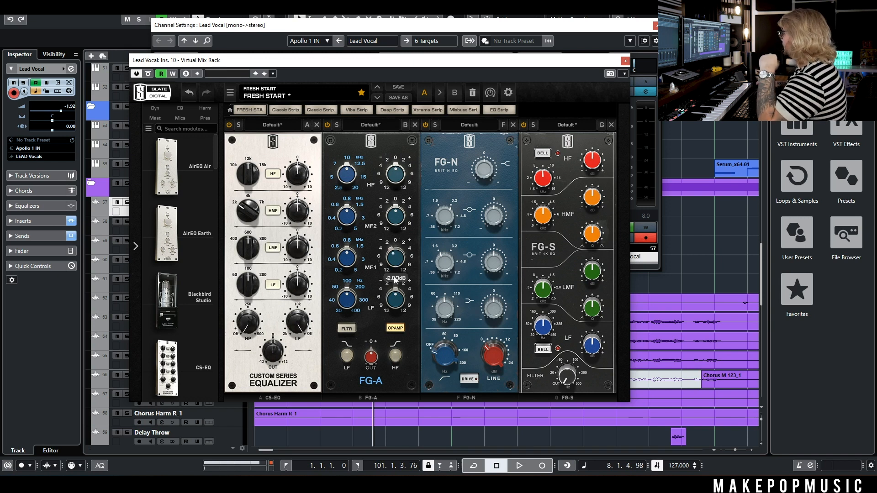
{"action": "left_click_drag", "start_coordinate": [493, 234], "coordinate": [493, 228]}
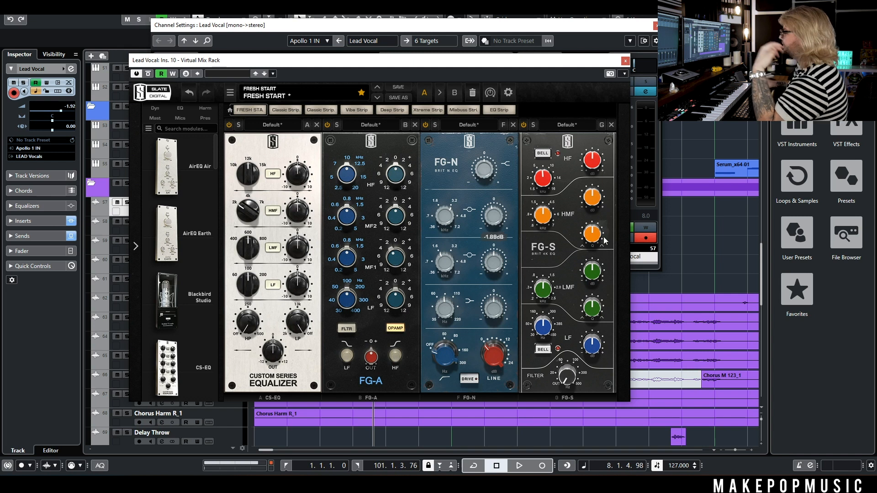
{"action": "mouse_move", "coordinate": [594, 234]}
{"action": "left_mouse_down"}
{"action": "mouse_move", "coordinate": [595, 222]}
{"action": "mouse_move", "coordinate": [592, 250]}
{"action": "left_mouse_up"}
{"action": "mouse_move", "coordinate": [599, 204]}
{"action": "left_mouse_down"}
{"action": "mouse_move", "coordinate": [596, 260]}
{"action": "mouse_move", "coordinate": [598, 211]}
{"action": "left_mouse_up"}
Reopen Pro-Q 3 to narrow the dynamic low-mid band's Q, and close both EQ plug-in windows
{"action": "left_click_drag", "start_coordinate": [457, 59], "coordinate": [438, 250]}
{"action": "left_click", "coordinate": [183, 164]}
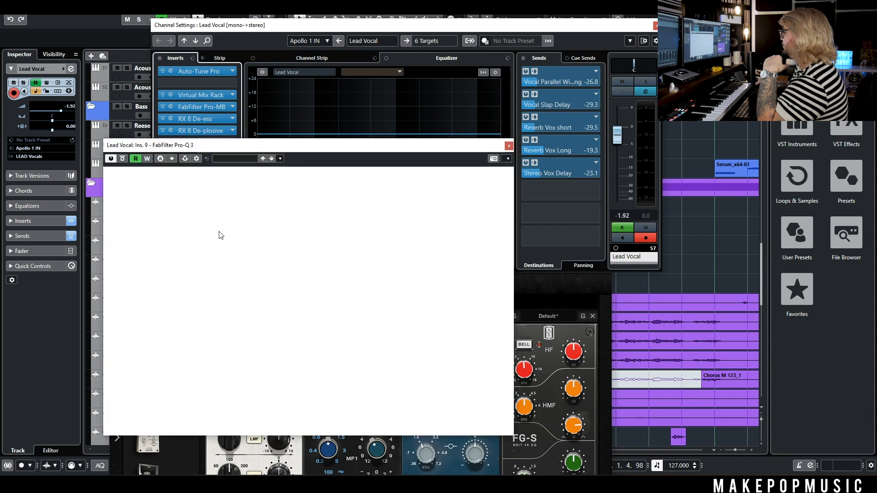
{"action": "left_click_drag", "start_coordinate": [276, 387], "coordinate": [277, 361]}
{"action": "left_click", "coordinate": [509, 146]}
{"action": "left_click_drag", "start_coordinate": [587, 252], "coordinate": [586, 90]}
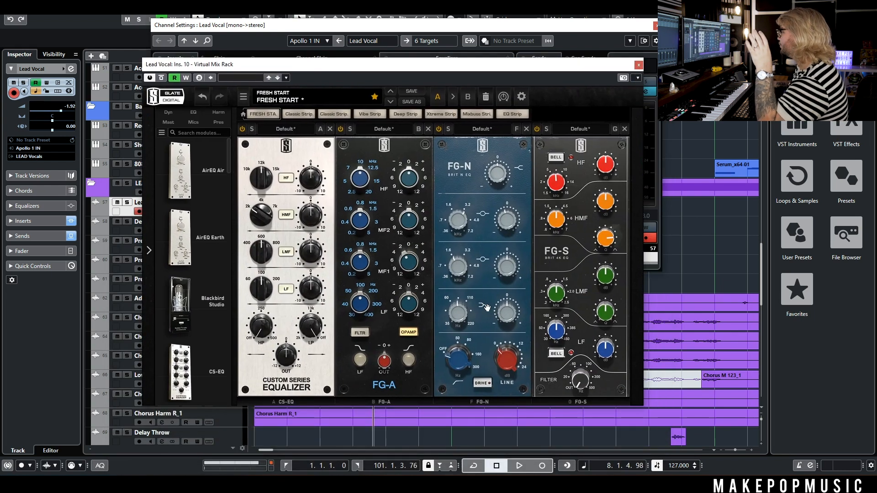
{"action": "left_click", "coordinate": [638, 65]}
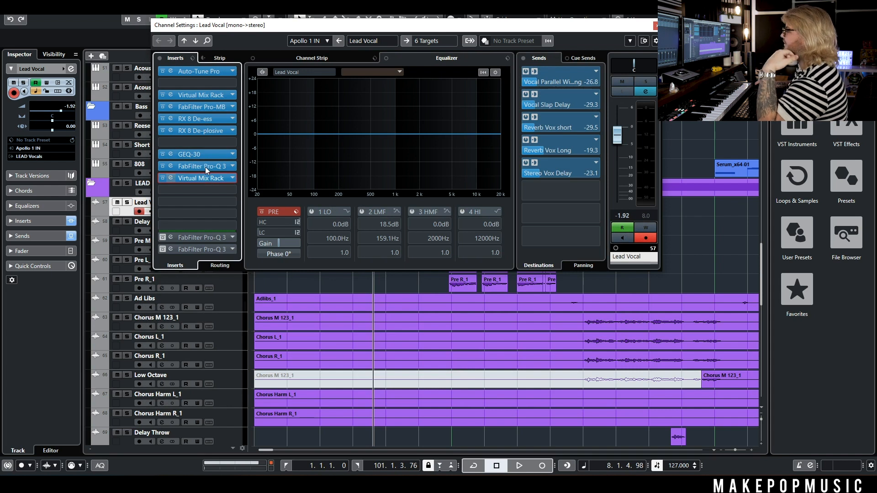
Reopen Virtual Mix Rack and Pro-Q 3, and add a high shelf boosting about 7 dB at about 676 Hz in Pro-Q 3
{"action": "left_click", "coordinate": [204, 178]}
{"action": "left_click_drag", "start_coordinate": [217, 68], "coordinate": [197, 236]}
{"action": "left_click", "coordinate": [187, 165]}
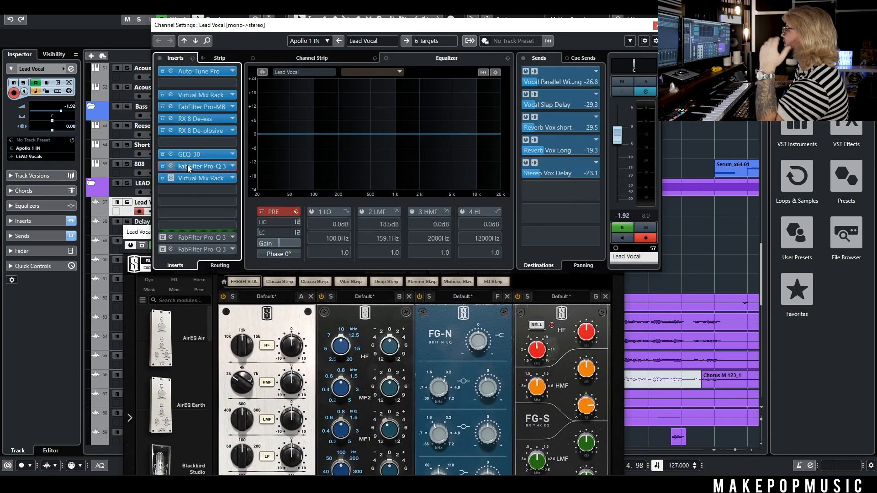
{"action": "left_click_drag", "start_coordinate": [483, 268], "coordinate": [371, 234]}
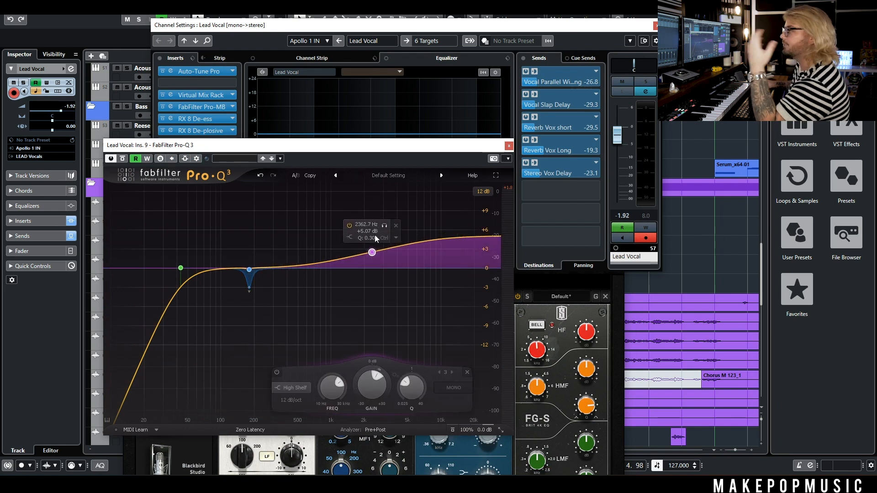
{"action": "left_click_drag", "start_coordinate": [374, 235], "coordinate": [316, 223]}
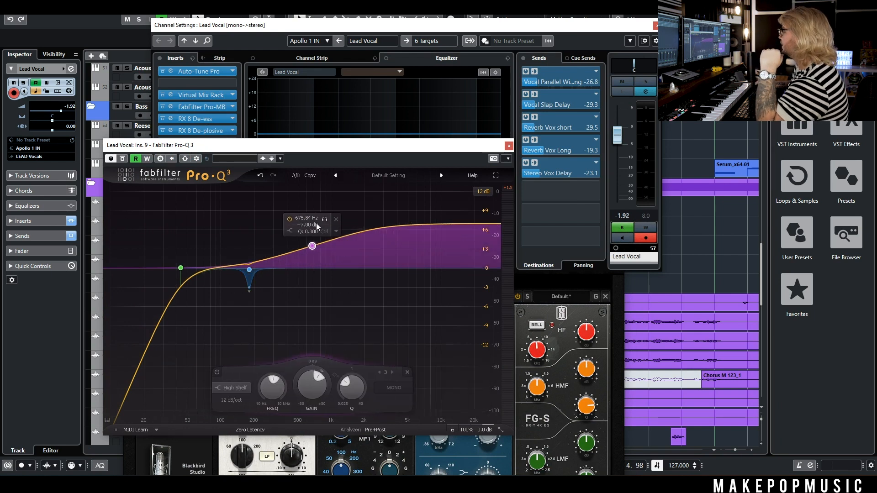
Turn the high shelf into a cut of about 3.8 dB at about 3.7 kHz and close Pro-Q 3
{"action": "left_click_drag", "start_coordinate": [287, 255], "coordinate": [399, 280]}
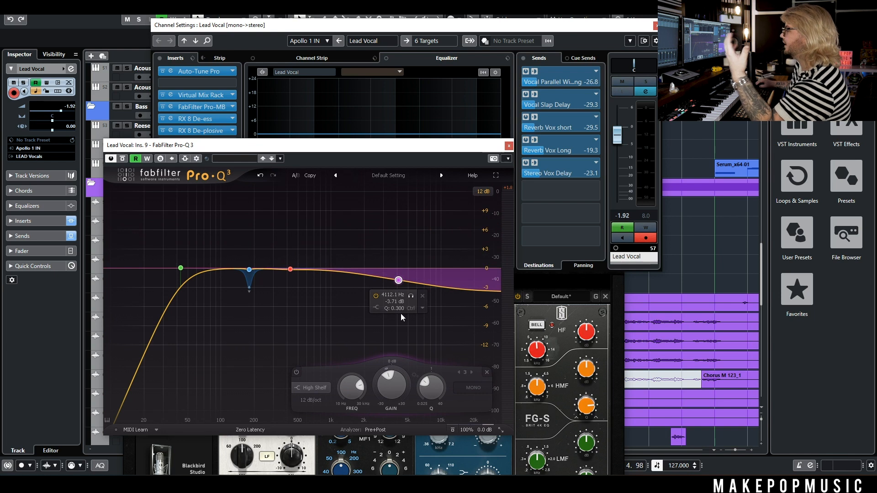
{"action": "left_click_drag", "start_coordinate": [401, 314], "coordinate": [395, 284]}
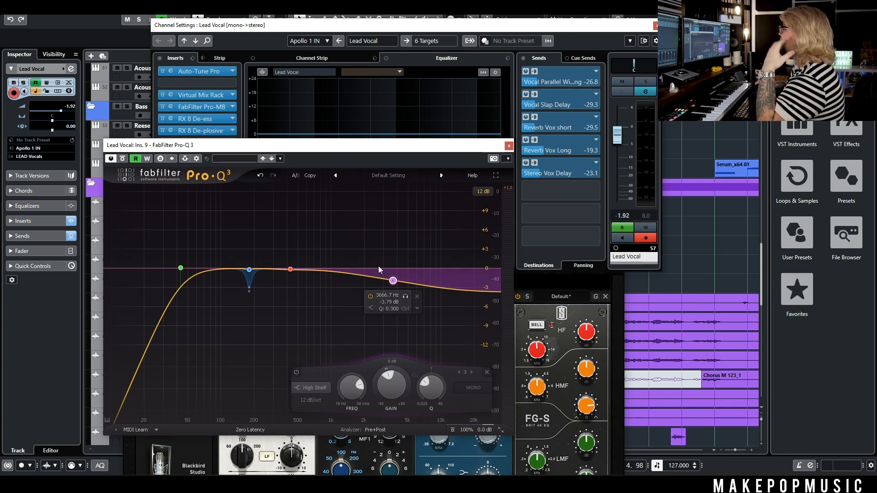
{"action": "left_click", "coordinate": [508, 146]}
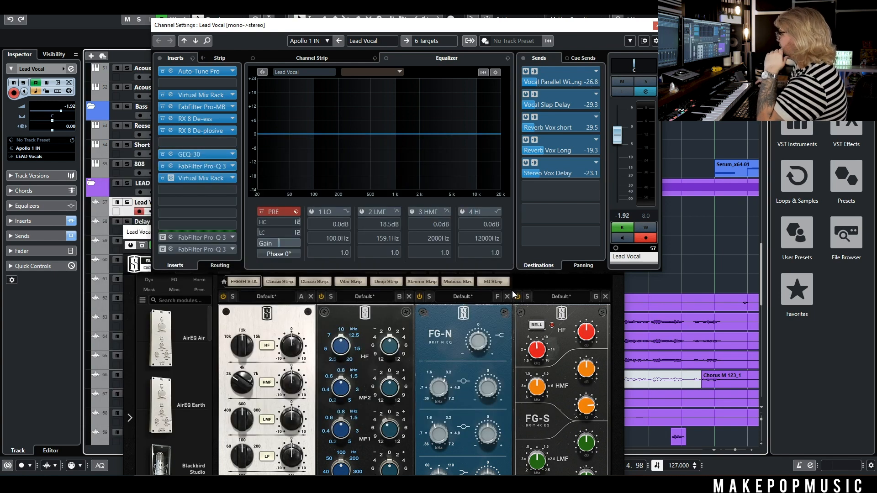
Bring the Virtual Mix Rack into full view and sweep the CS-EQ's high-pass and low-pass filter frequencies
{"action": "left_click", "coordinate": [533, 278]}
{"action": "left_click_drag", "start_coordinate": [264, 235], "coordinate": [274, 115]}
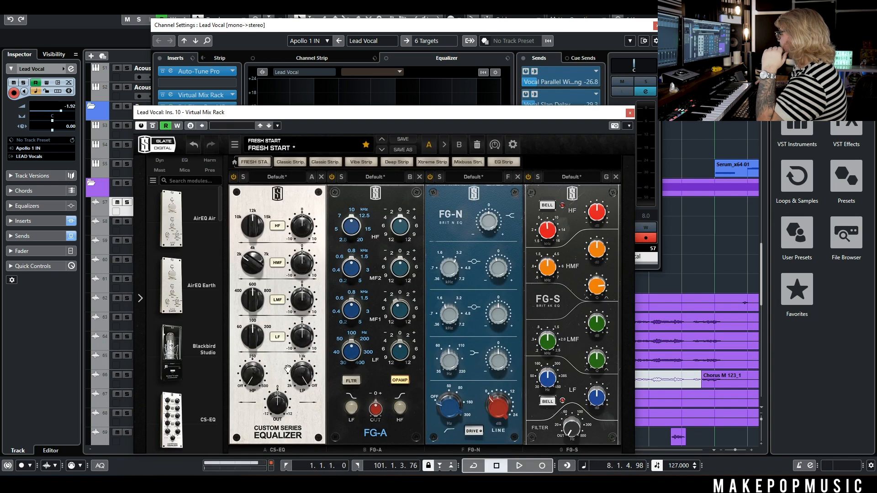
{"action": "left_click_drag", "start_coordinate": [252, 376], "coordinate": [250, 399]}
{"action": "left_click_drag", "start_coordinate": [302, 369], "coordinate": [294, 402]}
{"action": "mouse_move", "coordinate": [253, 378]}
{"action": "left_mouse_down"}
{"action": "mouse_move", "coordinate": [255, 350]}
{"action": "mouse_move", "coordinate": [252, 379]}
{"action": "mouse_move", "coordinate": [255, 363]}
{"action": "left_mouse_up"}
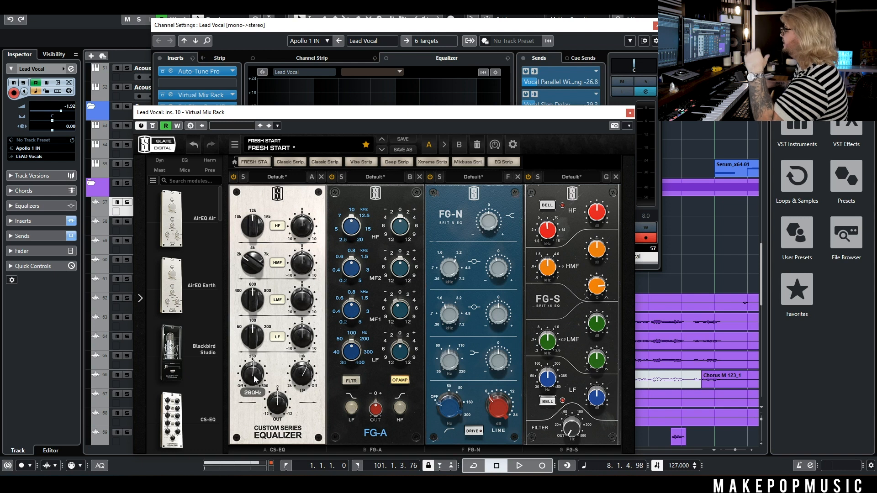
{"action": "left_click_drag", "start_coordinate": [253, 367], "coordinate": [300, 384]}
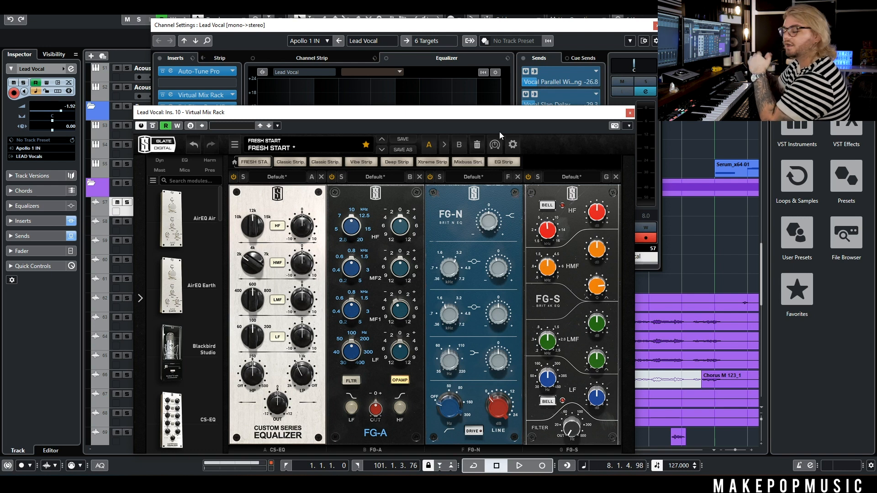
Close Virtual Mix Rack and remove the GEQ-30, Pro-Q 3 and lower Virtual Mix Rack inserts from Lead Vocal
{"action": "left_click", "coordinate": [630, 112]}
{"action": "left_click_drag", "start_coordinate": [208, 166], "coordinate": [431, 156]}
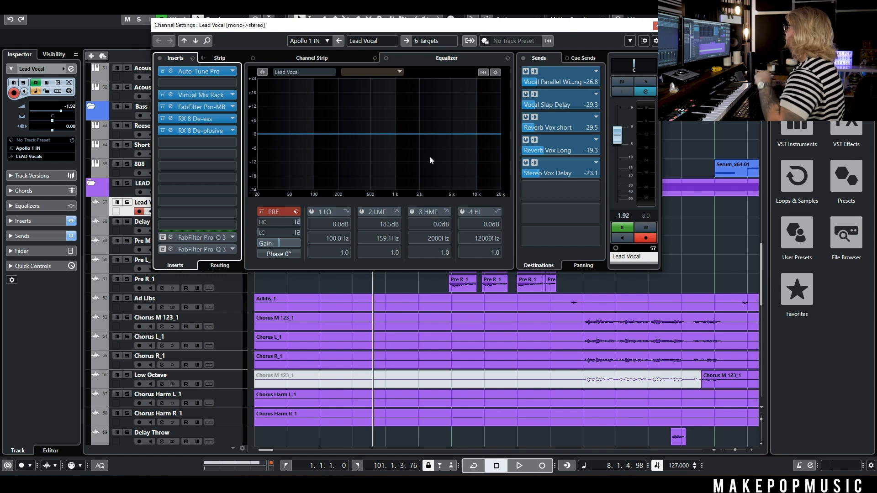
Move the Lead Vocal channel settings window below the Lead Vocal clip and place the project cursor just before bar 5
{"action": "left_click_drag", "start_coordinate": [535, 23], "coordinate": [583, 267]}
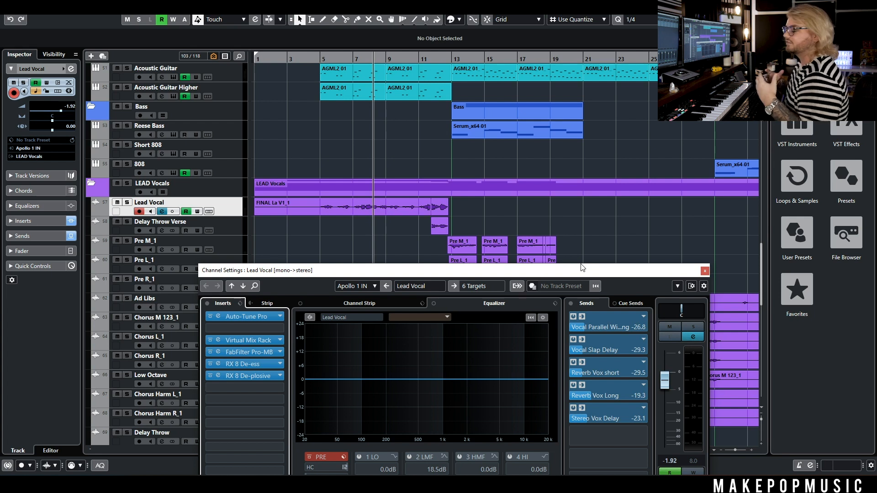
{"action": "left_click", "coordinate": [316, 58]}
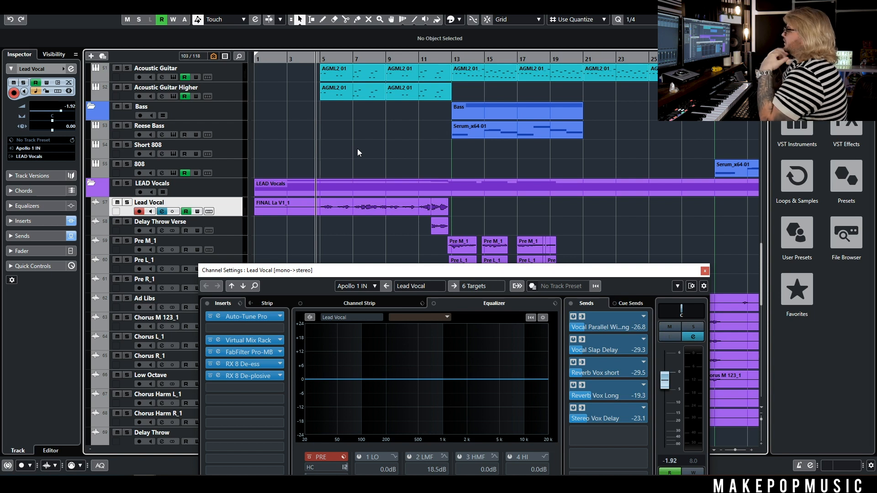
{"action": "left_click_drag", "start_coordinate": [319, 275], "coordinate": [365, 238]}
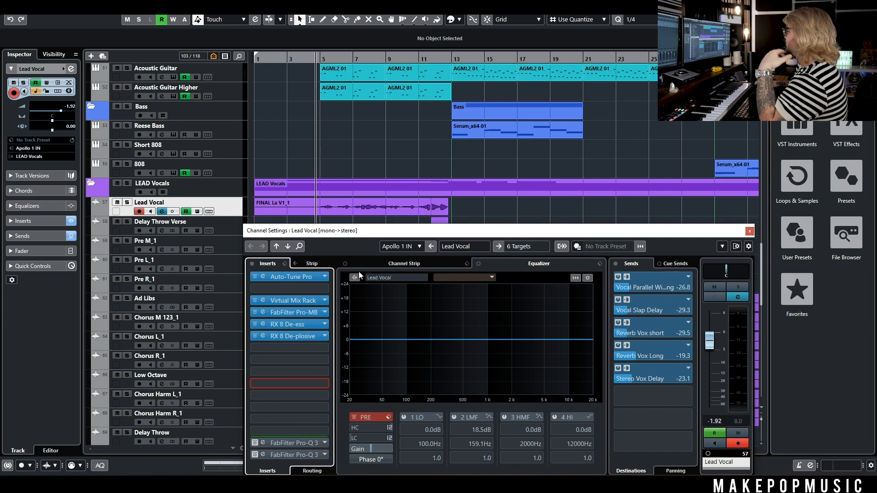
Solo the Lead Vocal track and bypass all of its inserts and sends
{"action": "left_click", "coordinate": [127, 202]}
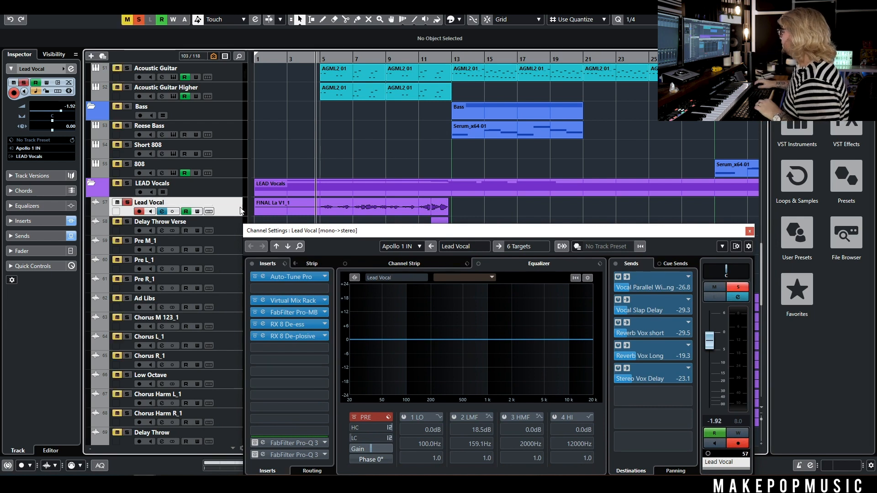
{"action": "left_click", "coordinate": [71, 221]}
{"action": "left_click", "coordinate": [71, 235]}
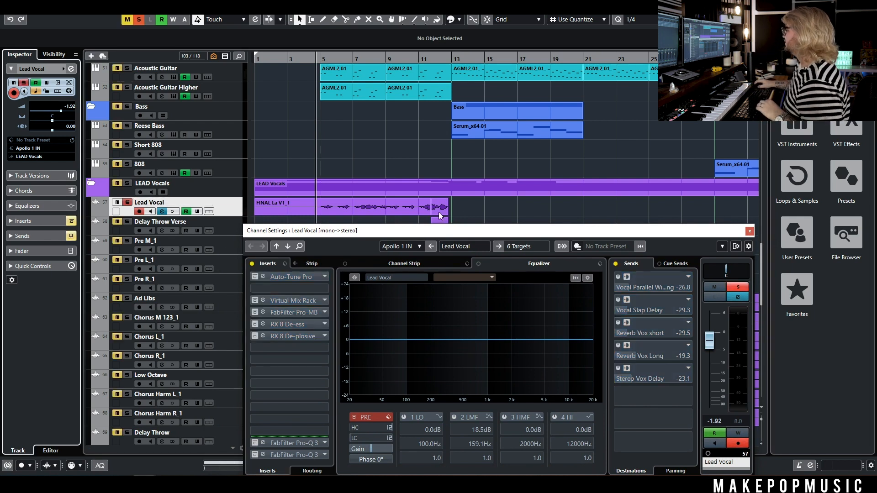
Raise the Lead Vocal clip's volume to 11.56 dB and play the unprocessed vocal
{"action": "left_click", "coordinate": [326, 202]}
{"action": "left_click_drag", "start_coordinate": [342, 201], "coordinate": [345, 166]}
{"action": "key", "text": "space"}
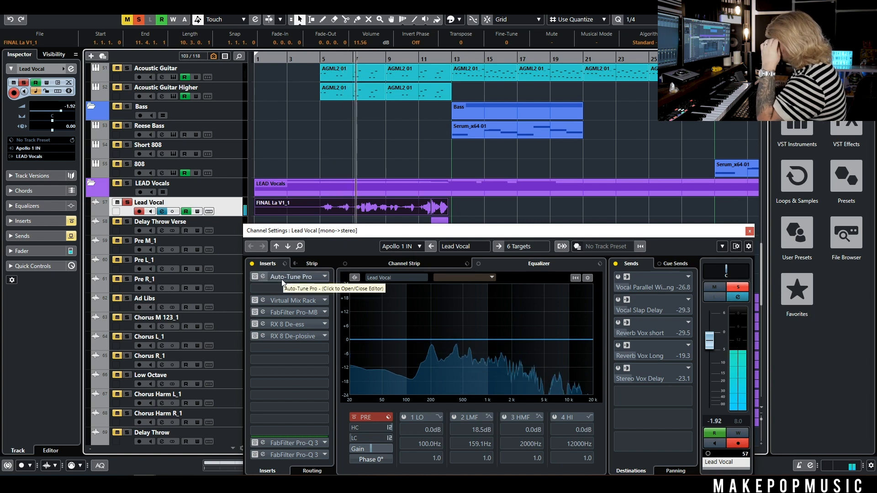
Re-enable Auto-Tune Pro, Virtual Mix Rack, FabFilter Pro-MB and the RX 8 inserts on Lead Vocal
{"action": "left_click", "coordinate": [254, 277]}
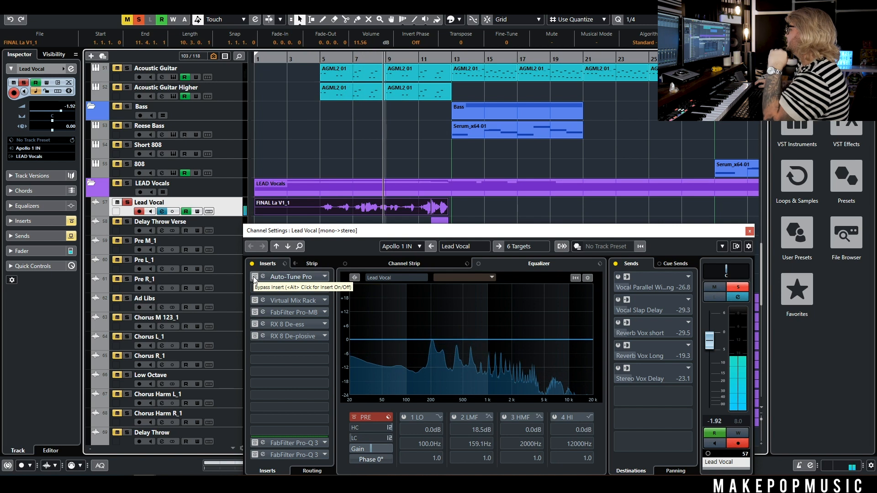
{"action": "left_click", "coordinate": [254, 301]}
{"action": "left_click", "coordinate": [254, 312]}
{"action": "left_click", "coordinate": [255, 324]}
Examine the Virtual Mix Rack and FabFilter Pro-MB settings, and return the project cursor to just before bar 5
{"action": "left_click", "coordinate": [304, 300]}
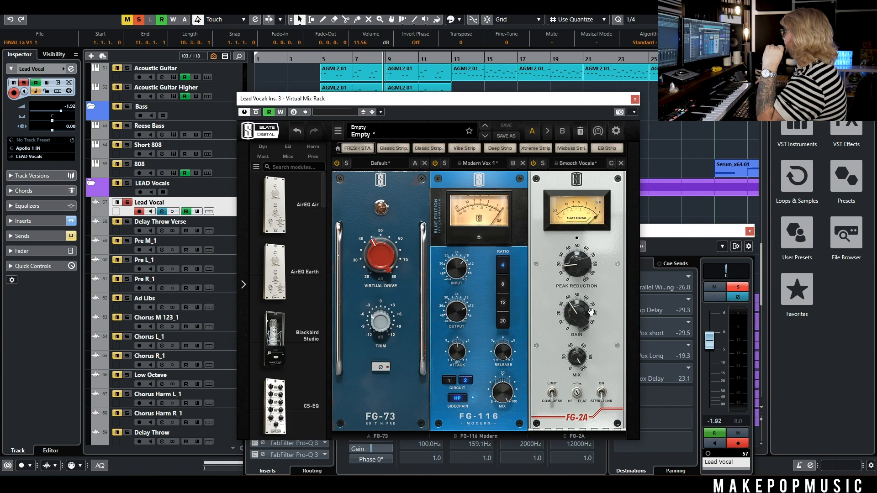
{"action": "left_click", "coordinate": [635, 99]}
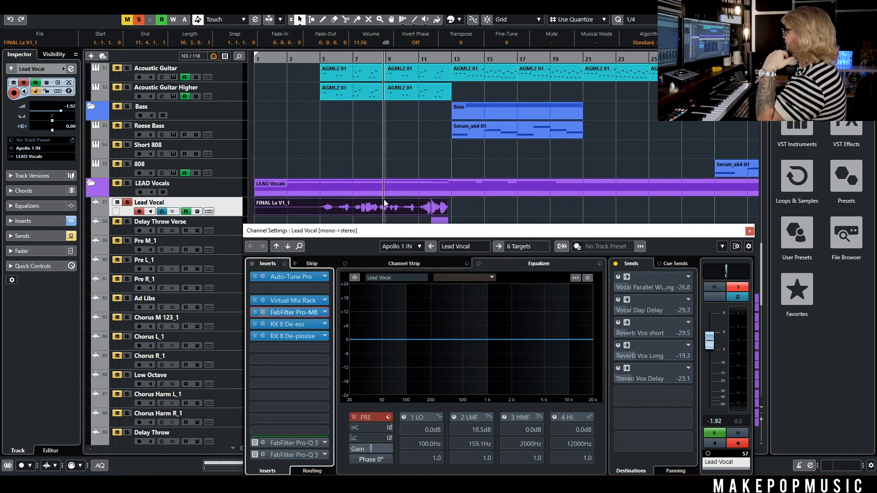
{"action": "left_click", "coordinate": [263, 313]}
{"action": "left_click_drag", "start_coordinate": [156, 83], "coordinate": [480, 190]}
{"action": "left_click", "coordinate": [318, 57]}
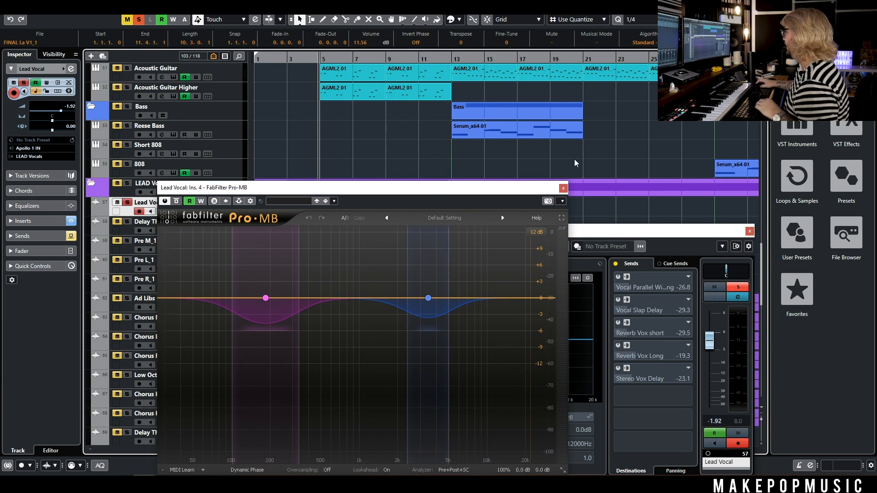
{"action": "left_click", "coordinate": [563, 189]}
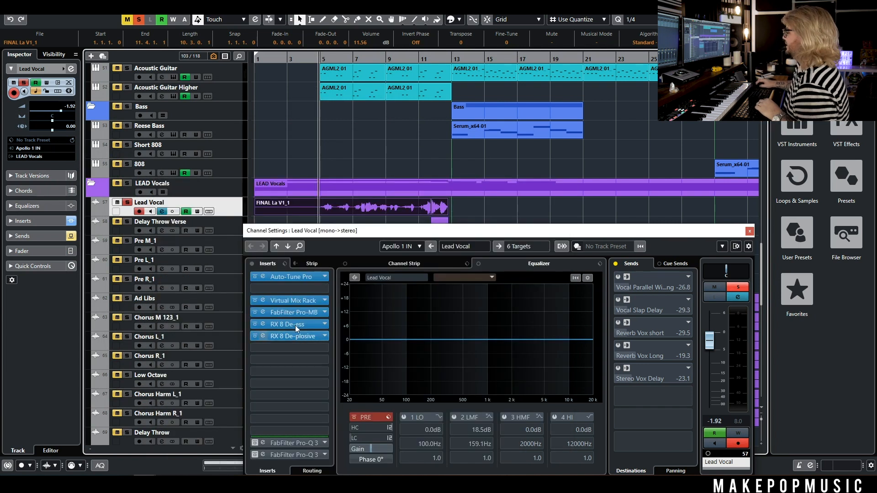
Set the Lead Vocal clip's volume to 4.89 dB and play back the processed vocal in solo
{"action": "left_click_drag", "start_coordinate": [424, 205], "coordinate": [459, 209]}
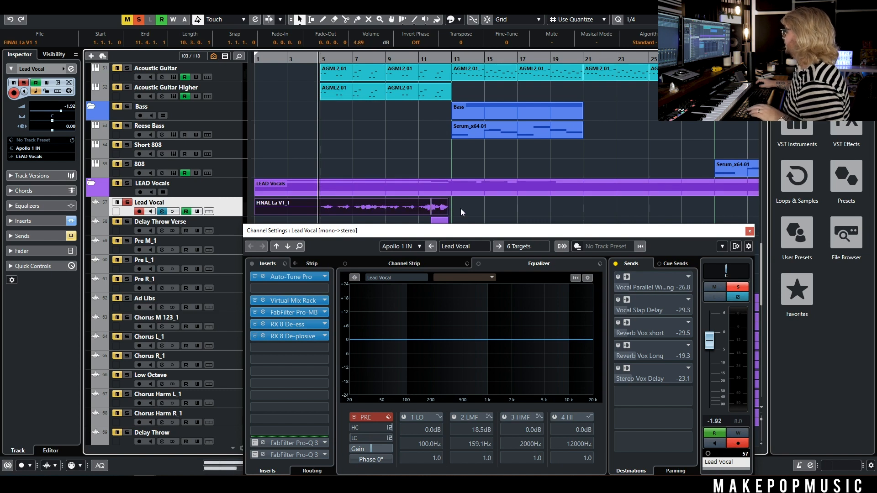
{"action": "key", "text": "space"}
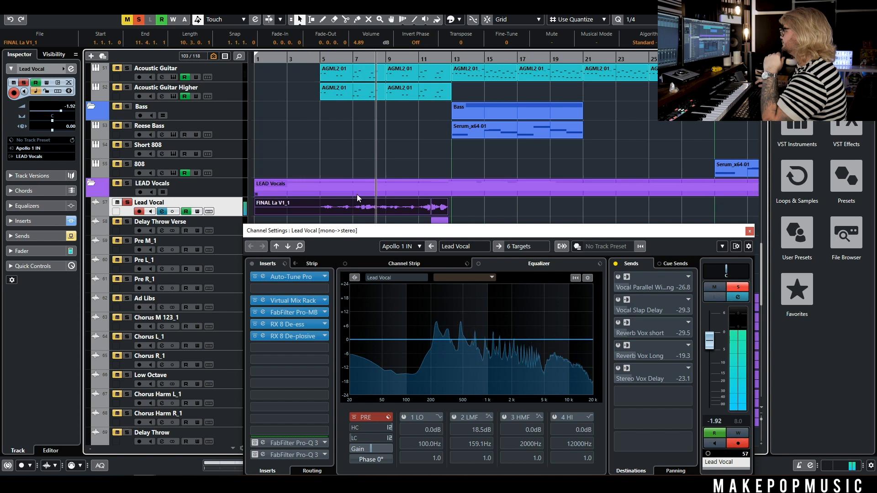
{"action": "key", "text": "space"}
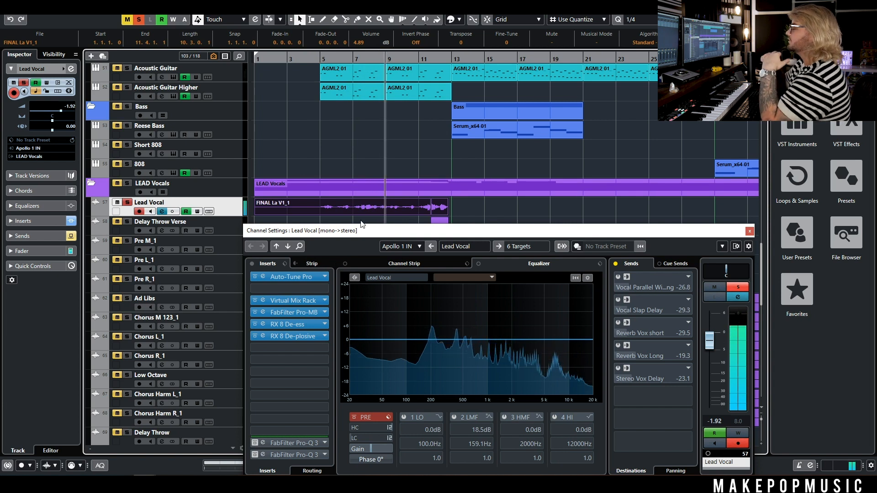
Unsolo Lead Vocal, play the full mix from just before bar 5 and re-enable the channel's sends
{"action": "left_click", "coordinate": [126, 203]}
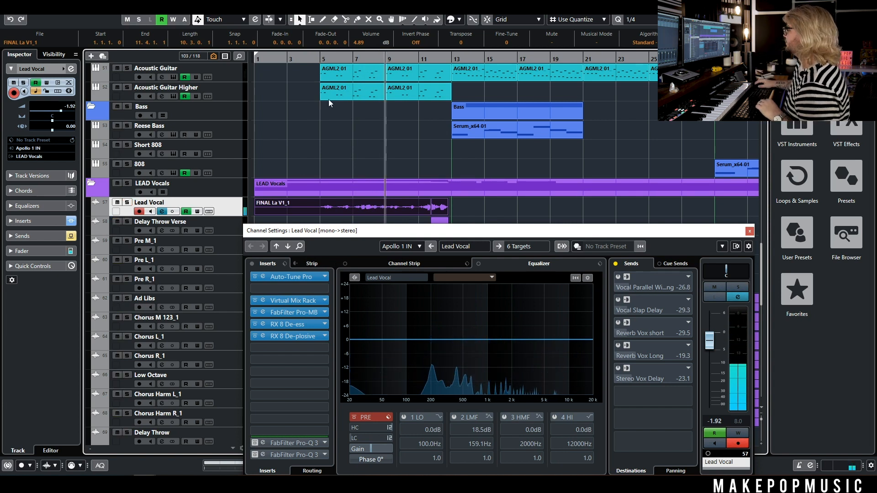
{"action": "left_click", "coordinate": [317, 59]}
{"action": "key", "text": "space"}
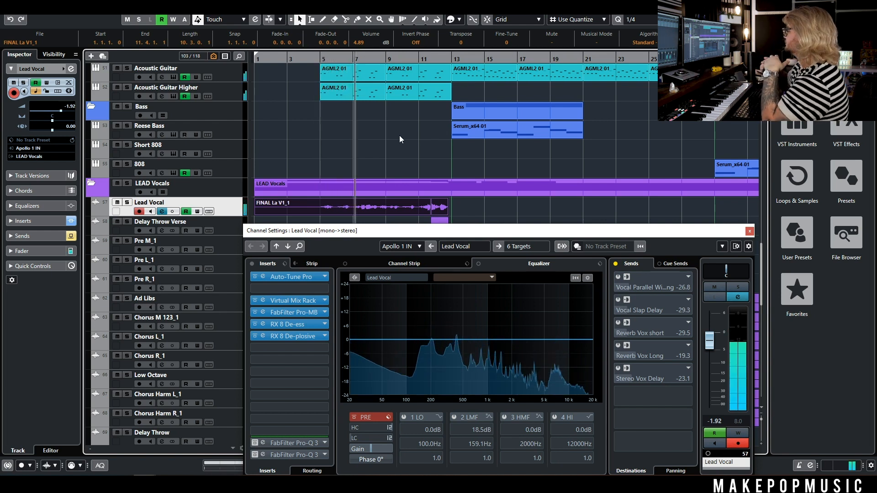
{"action": "left_click", "coordinate": [617, 264]}
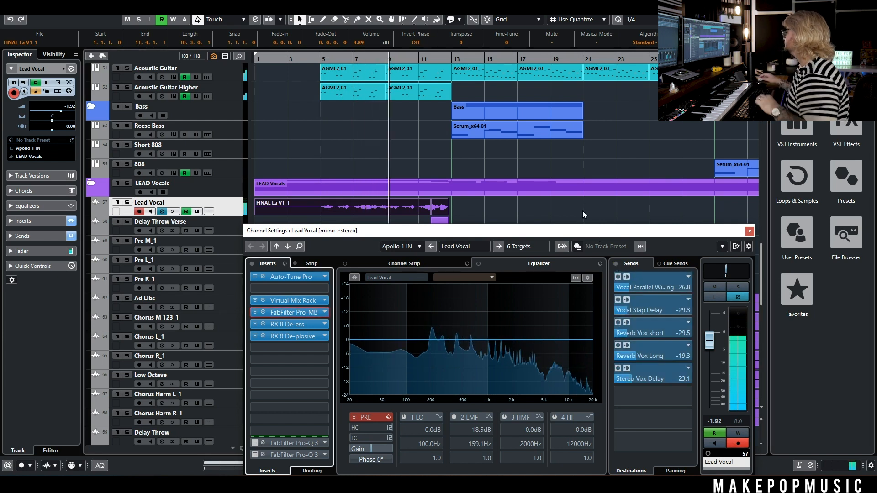
{"action": "key", "text": "space"}
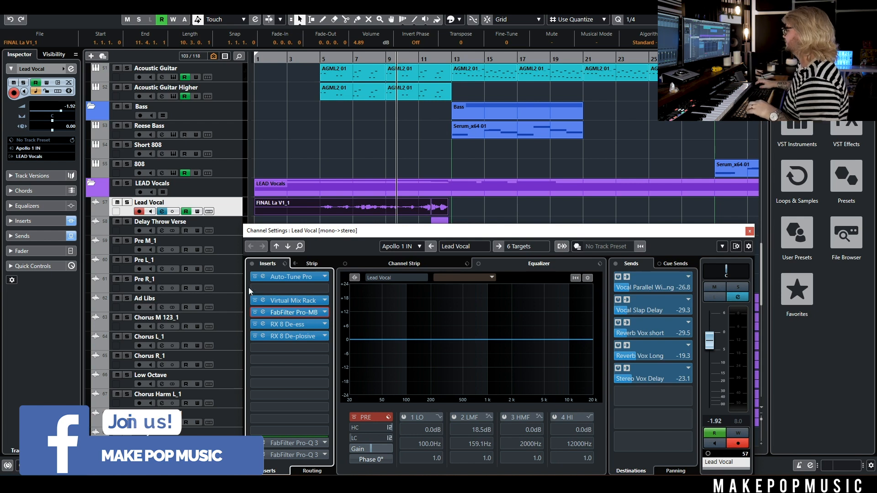
Insert FabFilter Pro-Q 3 in the empty slot between Auto-Tune Pro and Virtual Mix Rack, and move its window clear of the insert list
{"action": "left_click", "coordinate": [270, 287]}
{"action": "type", "text": "pro-q"}
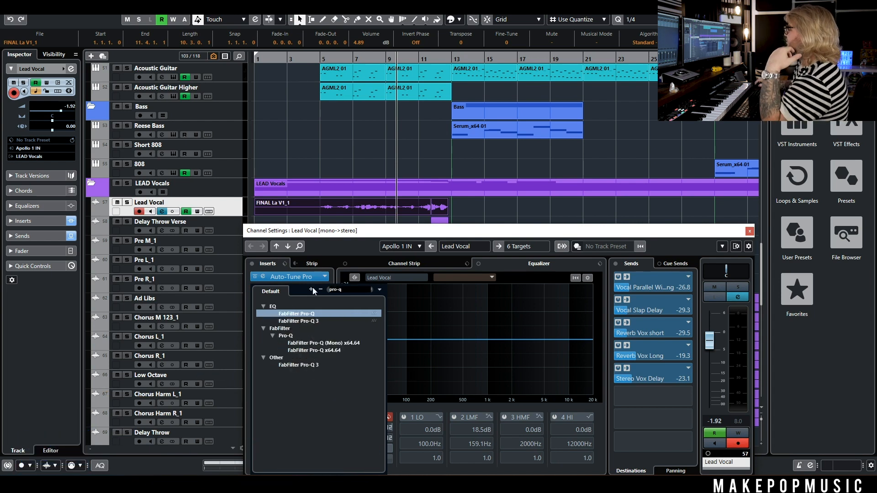
{"action": "left_click", "coordinate": [319, 320]}
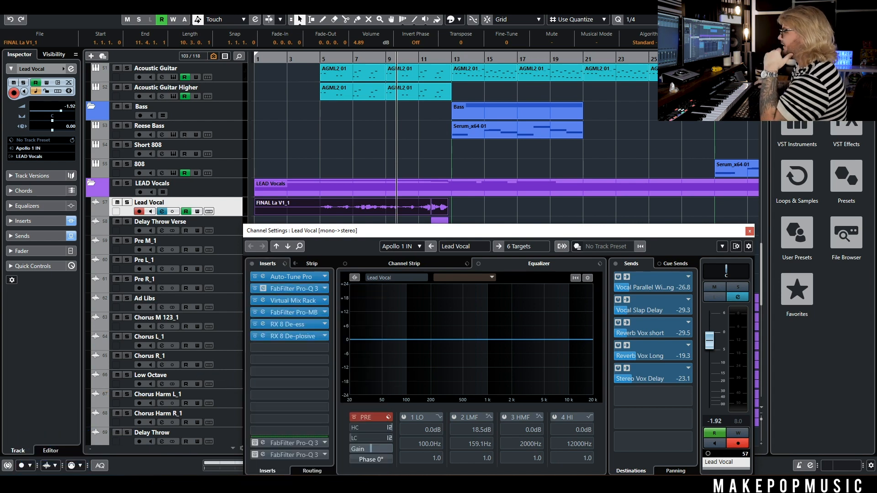
{"action": "left_click_drag", "start_coordinate": [375, 131], "coordinate": [489, 227]}
Look over the modules in the Virtual Mix Rack that follows the new EQ, and close it
{"action": "left_click", "coordinate": [296, 303]}
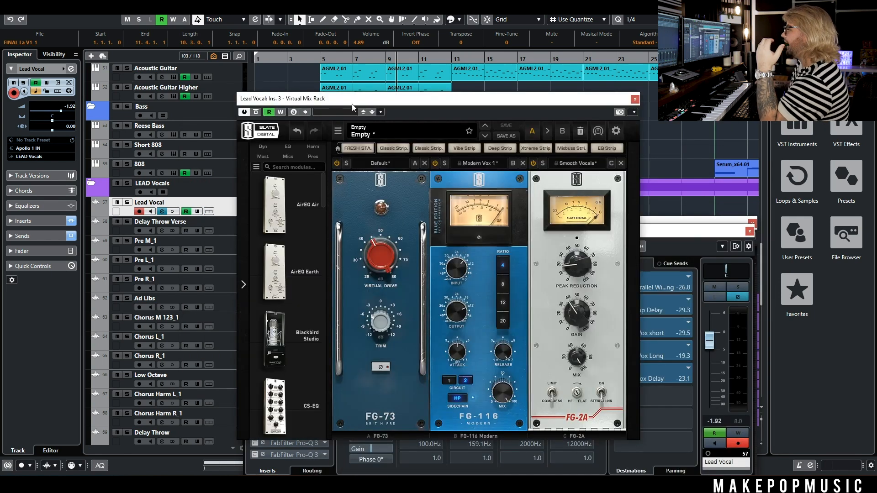
{"action": "left_click_drag", "start_coordinate": [361, 105], "coordinate": [335, 141]}
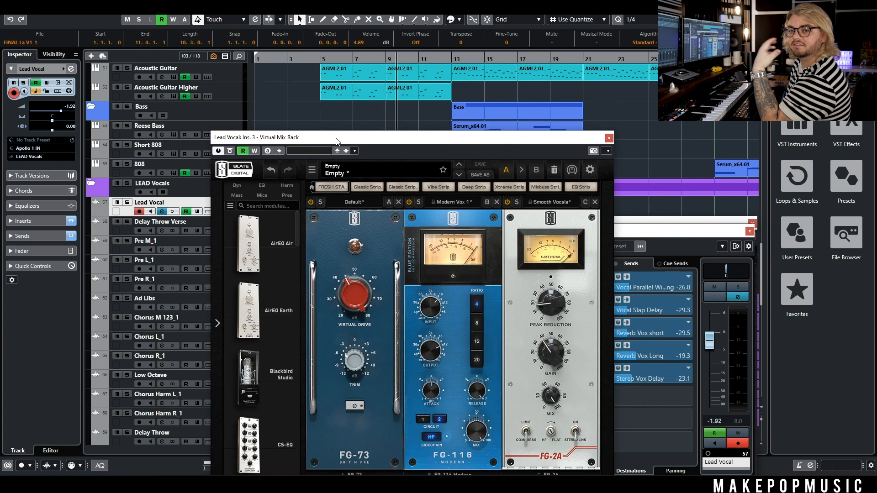
{"action": "left_click", "coordinate": [609, 138]}
{"action": "left_click", "coordinate": [609, 222]}
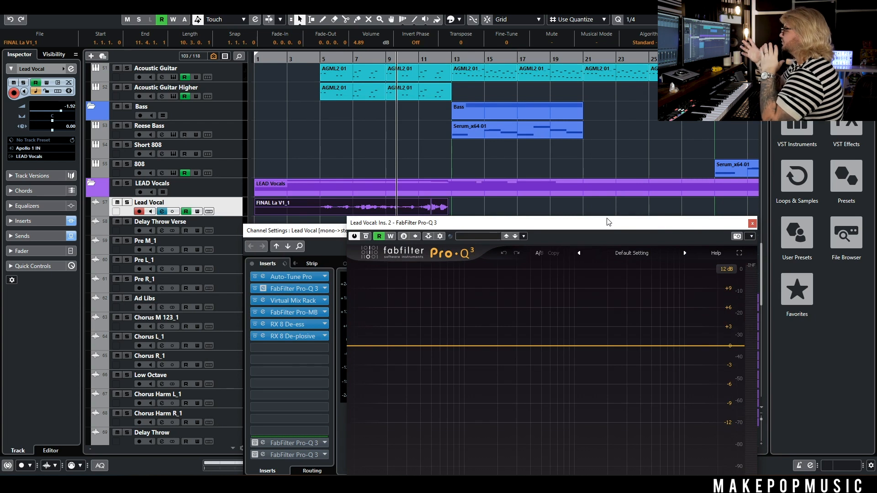
Add a low cut in Pro-Q 3, solo Lead Vocal and audition the removed lows while setting the cutoff to about 56 Hz
{"action": "left_click_drag", "start_coordinate": [351, 345], "coordinate": [439, 343]}
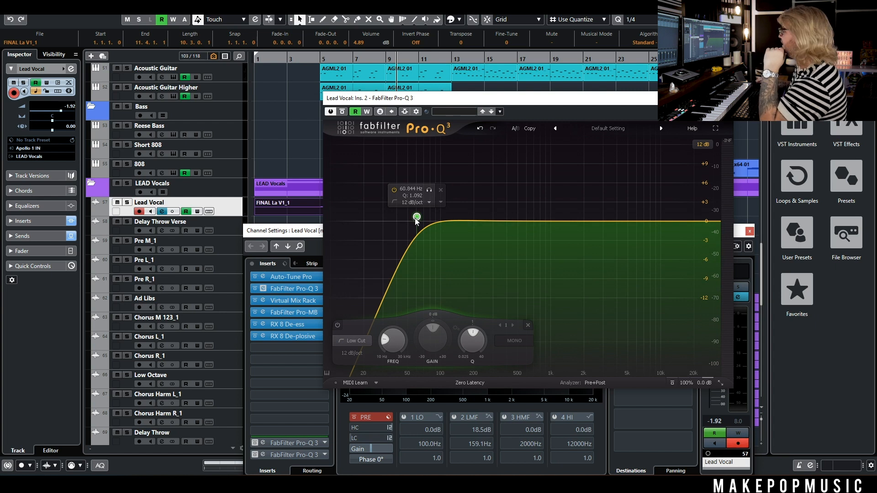
{"action": "left_click", "coordinate": [127, 202]}
{"action": "mouse_move", "coordinate": [438, 200]}
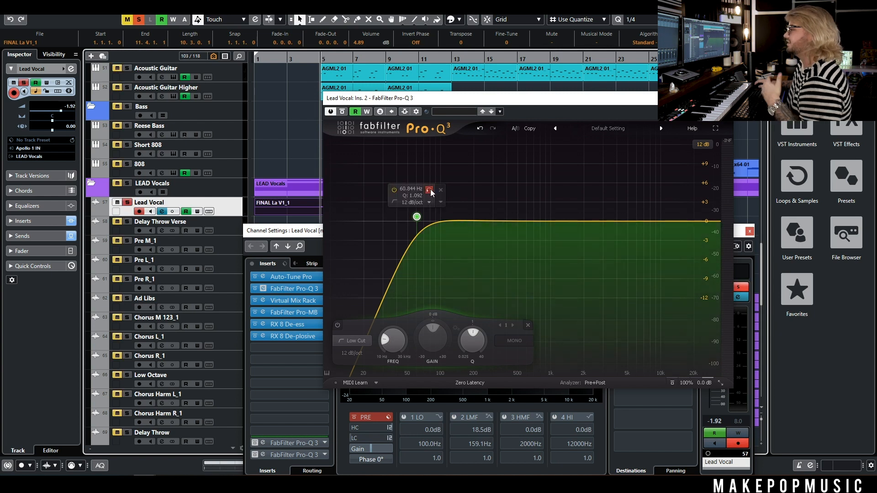
{"action": "key", "text": "space"}
{"action": "left_click", "coordinate": [429, 192]}
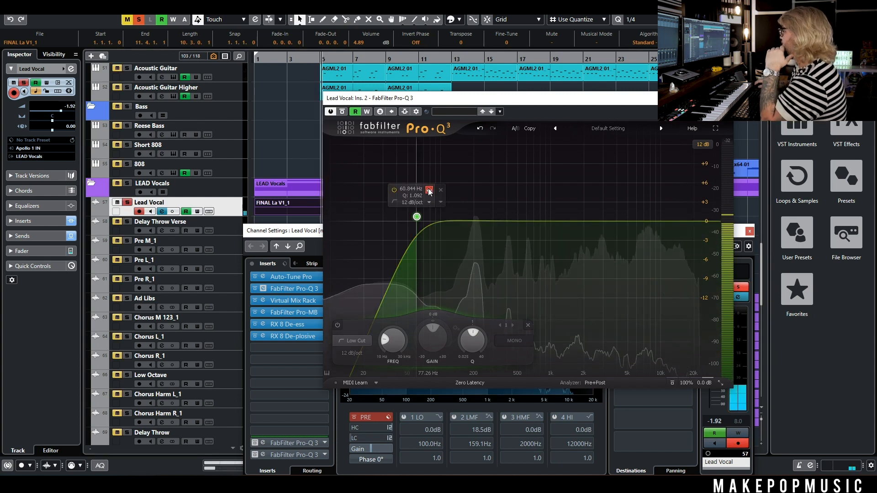
{"action": "left_click_drag", "start_coordinate": [429, 188], "coordinate": [421, 189]}
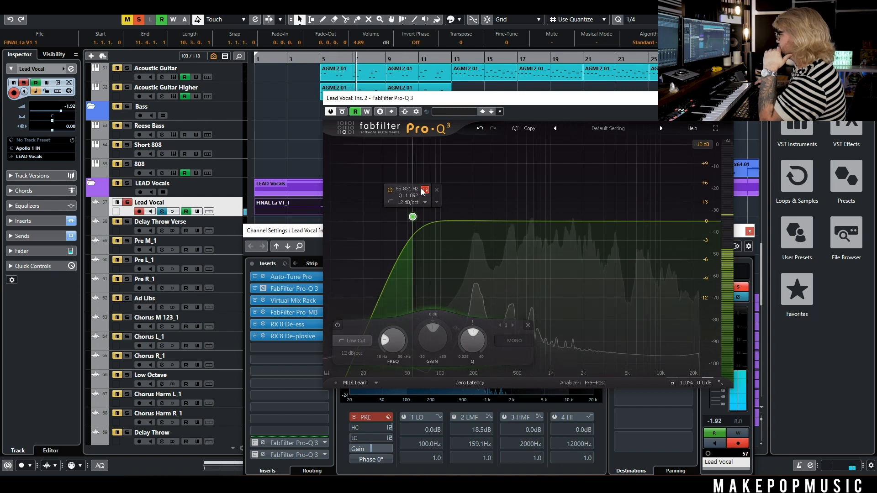
{"action": "left_click_drag", "start_coordinate": [421, 188], "coordinate": [423, 191]}
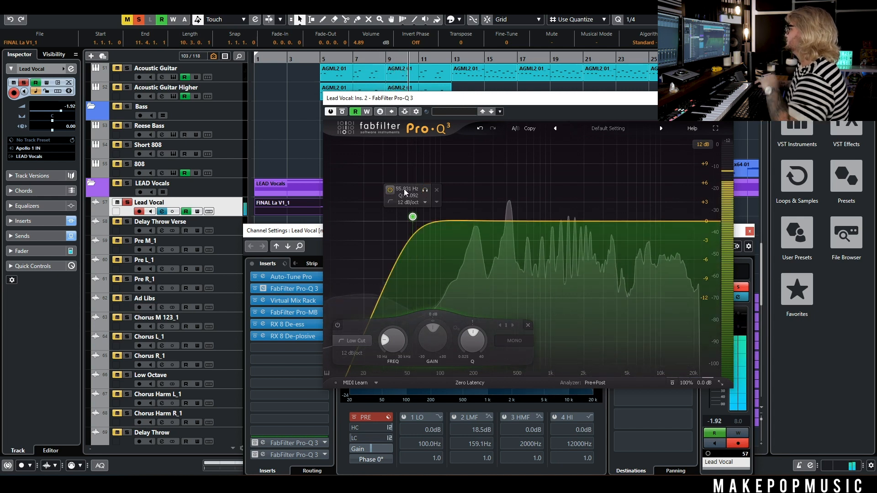
Bypass the inserts after Pro-Q 3 and replay the vocal from bar 5 while auditioning the low cut's removed frequencies
{"action": "left_click_drag", "start_coordinate": [465, 100], "coordinate": [514, 166]}
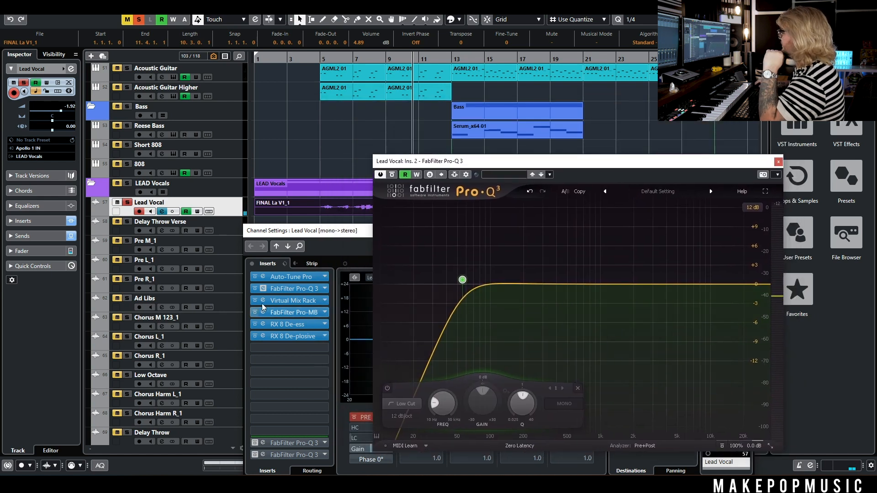
{"action": "left_click", "coordinate": [256, 303]}
{"action": "left_click", "coordinate": [254, 338]}
{"action": "left_click", "coordinate": [321, 55]}
{"action": "key", "text": "space"}
{"action": "left_click", "coordinate": [423, 163]}
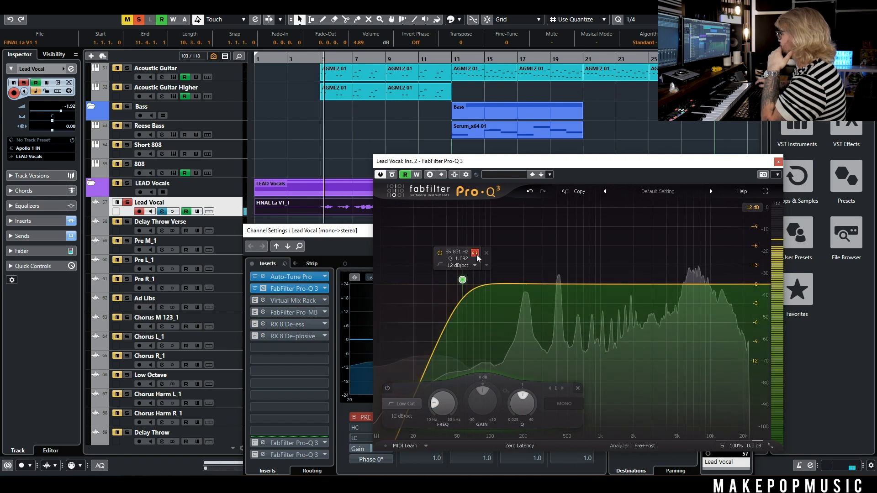
{"action": "left_click", "coordinate": [476, 254]}
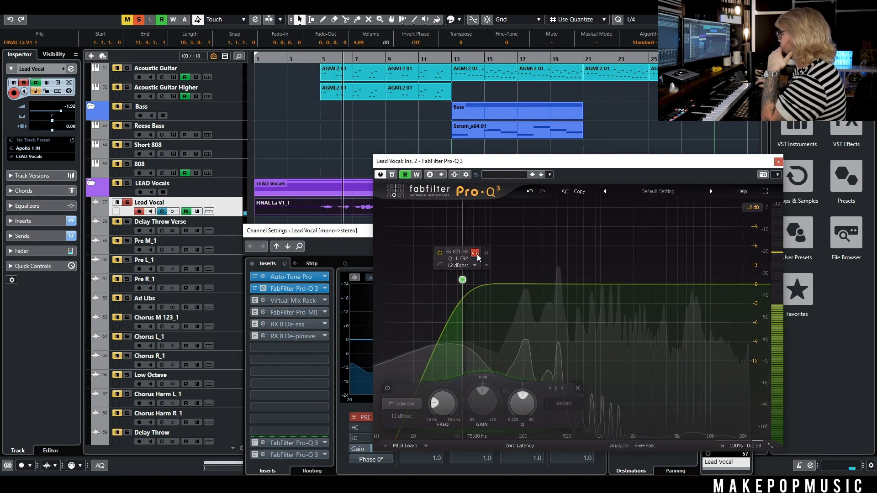
Re-enable Virtual Mix Rack, FabFilter Pro-MB, RX 8 De-ess and RX 8 De-plosive, and bring Pro-Q 3 back to the front
{"action": "left_click", "coordinate": [256, 301]}
{"action": "left_click", "coordinate": [254, 300]}
{"action": "left_click", "coordinate": [254, 312]}
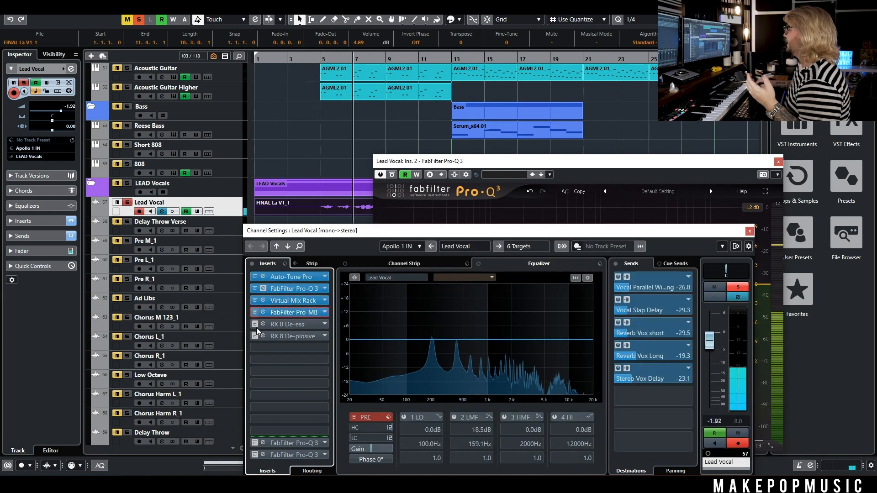
{"action": "left_click", "coordinate": [255, 324]}
{"action": "left_click", "coordinate": [255, 336]}
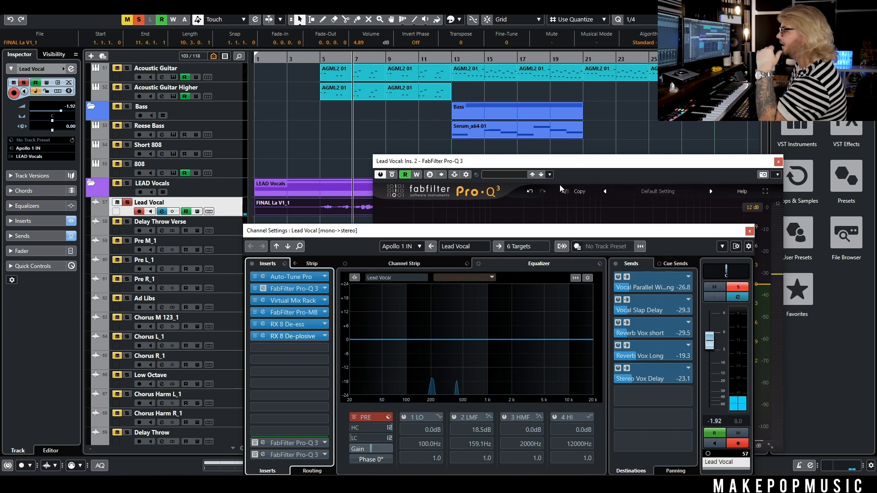
{"action": "left_click", "coordinate": [580, 165]}
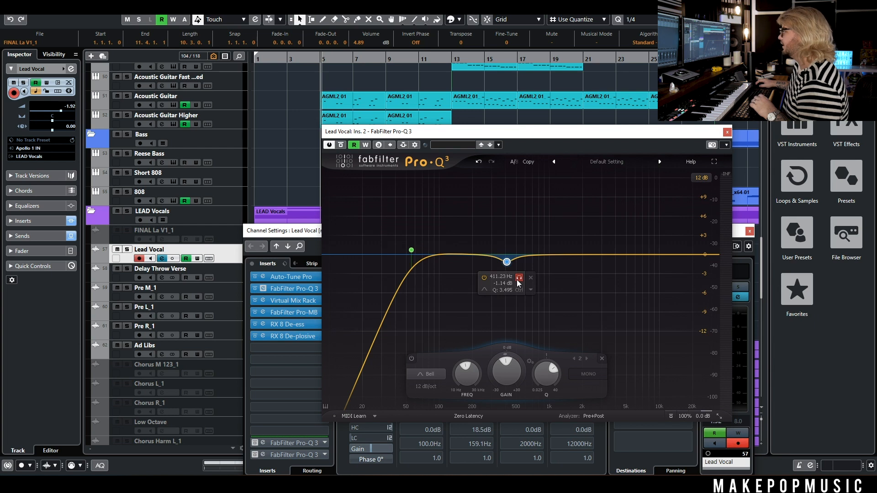
Play the mix and audition the vocal's bell band at about 411 Hz in isolation
{"action": "key", "text": "space"}
{"action": "left_click", "coordinate": [519, 278]}
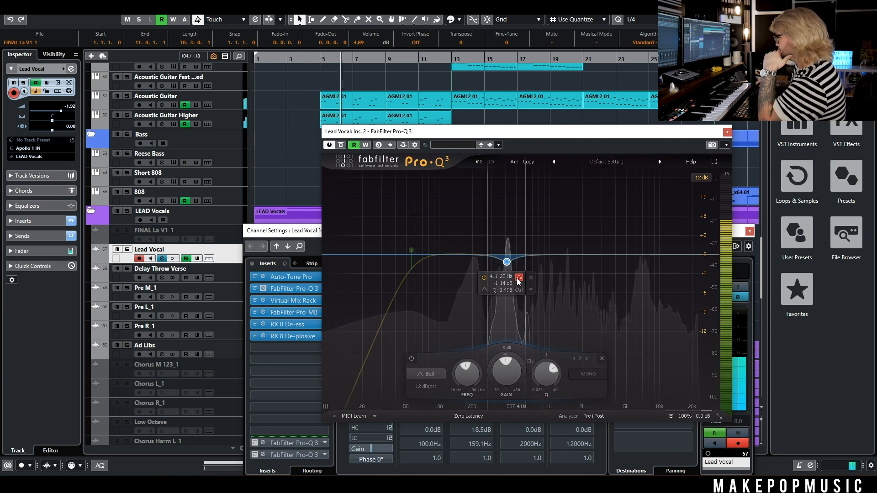
{"action": "left_click", "coordinate": [518, 280]}
Deepen the bell cut to -2.50 dB at about 415 Hz, audition that band and solo the Lead Vocal track
{"action": "mouse_move", "coordinate": [506, 262]}
{"action": "left_mouse_down"}
{"action": "mouse_move", "coordinate": [506, 191]}
{"action": "mouse_move", "coordinate": [506, 272]}
{"action": "left_mouse_up"}
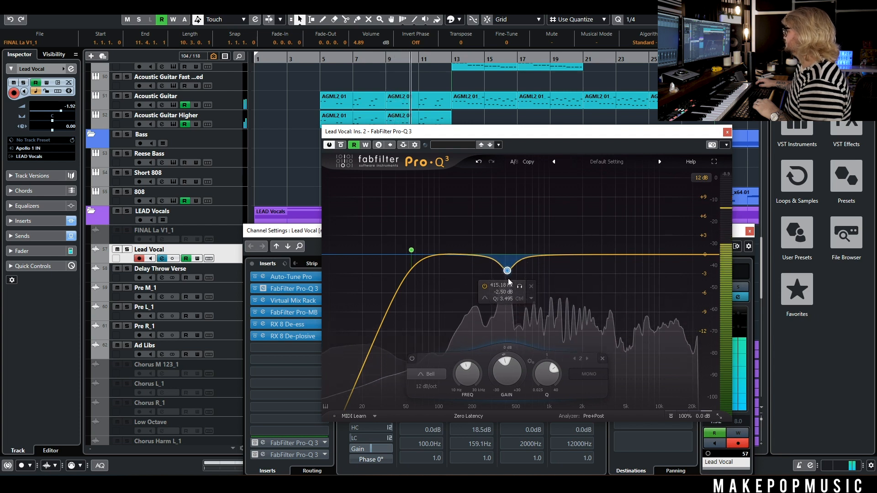
{"action": "left_click", "coordinate": [519, 287]}
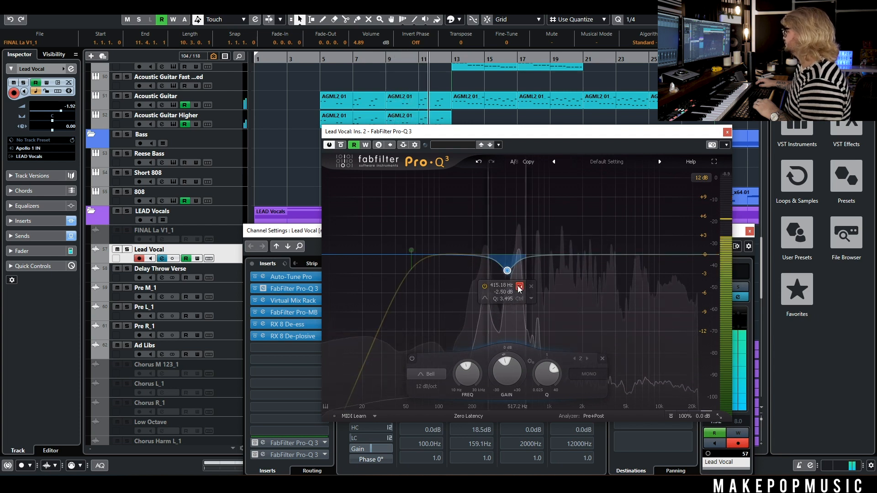
{"action": "left_click", "coordinate": [519, 287]}
{"action": "left_click", "coordinate": [127, 250]}
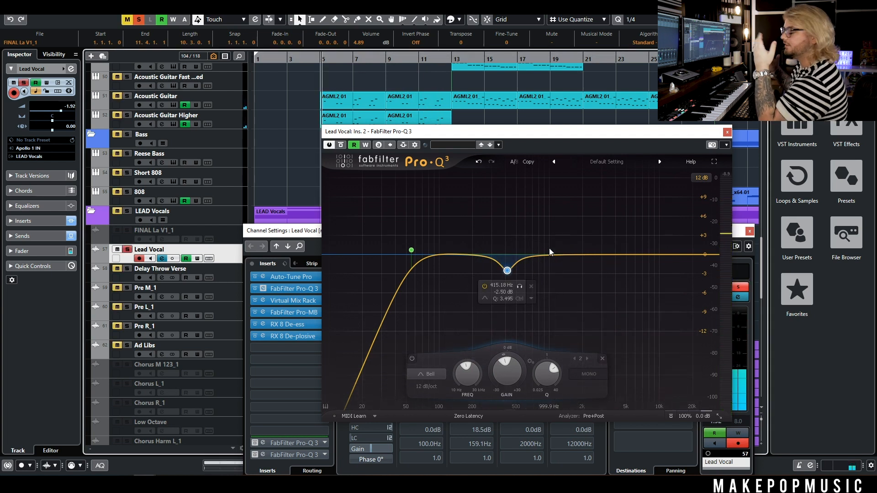
Narrow the vocal's bell cut to a Q of 6.840, audition that band in isolation and close Pro-Q 3
{"action": "scroll", "coordinate": [545, 357], "scroll_direction": "up", "scroll_amount": 5}
{"action": "left_click", "coordinate": [520, 286]}
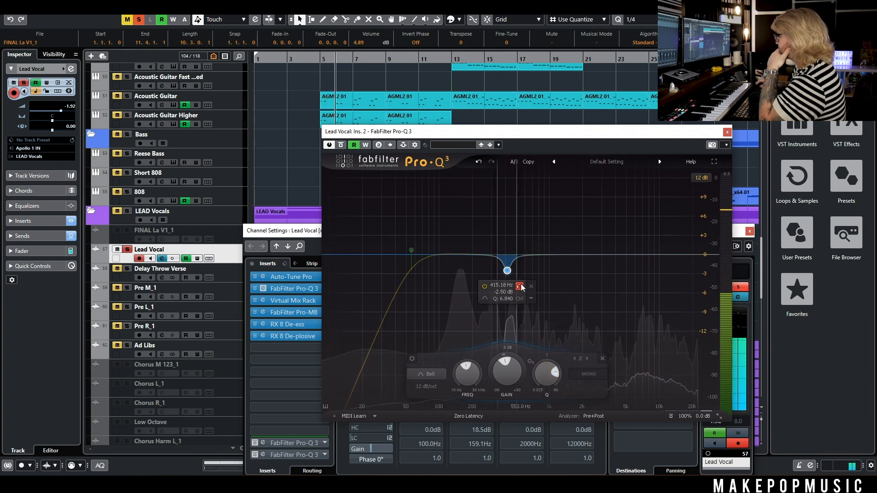
{"action": "left_click", "coordinate": [520, 287]}
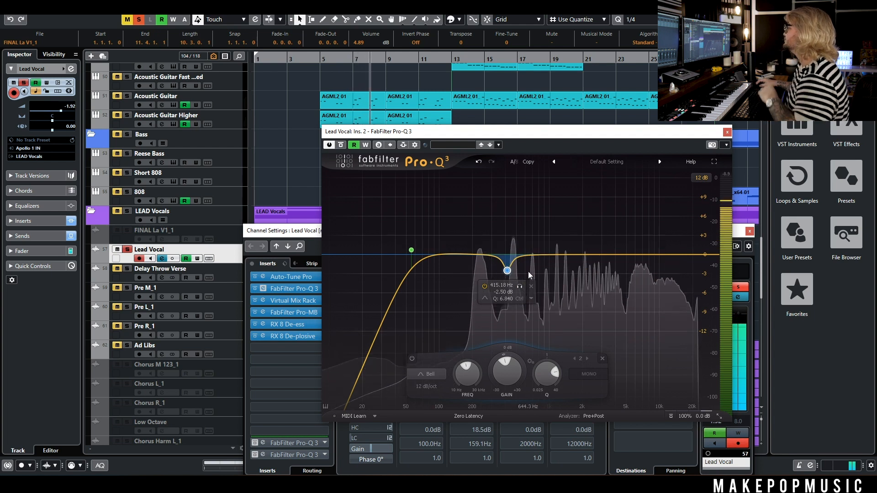
{"action": "left_click", "coordinate": [726, 132]}
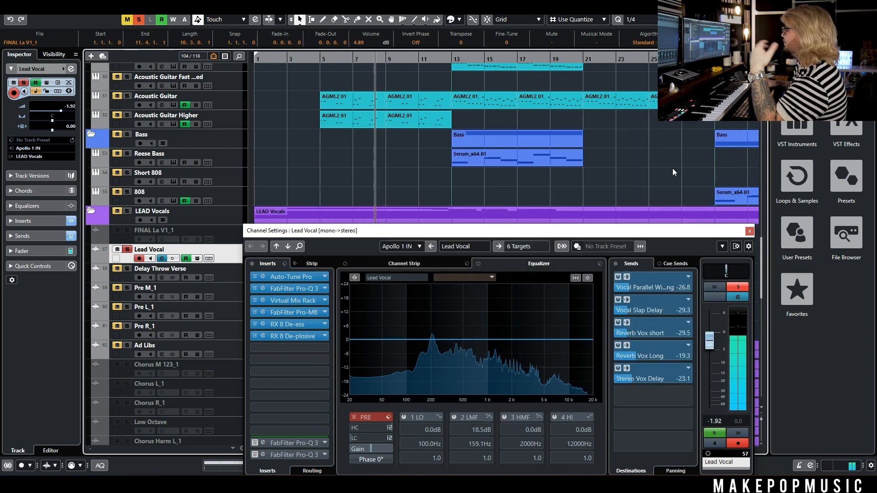
Open the Lead Vocal's Virtual Mix Rack and add a CS-EQ module in the slot after FG-2A
{"action": "left_click", "coordinate": [306, 303]}
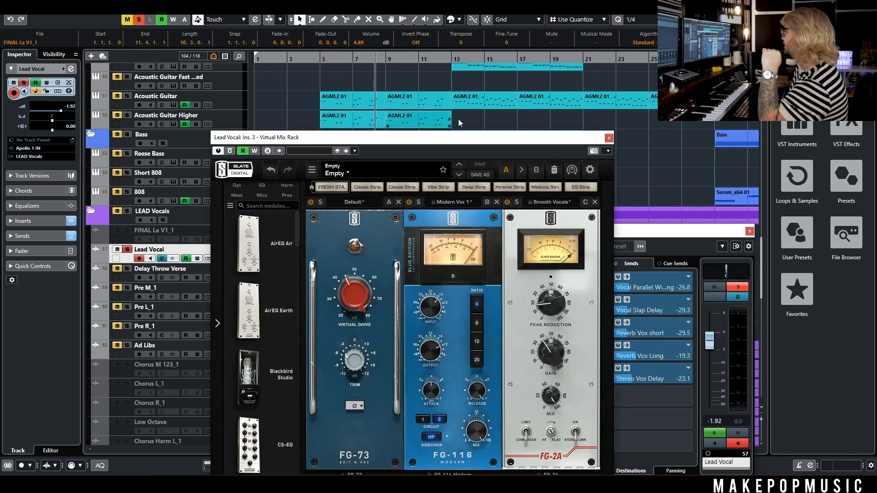
{"action": "left_click_drag", "start_coordinate": [448, 138], "coordinate": [540, 63]}
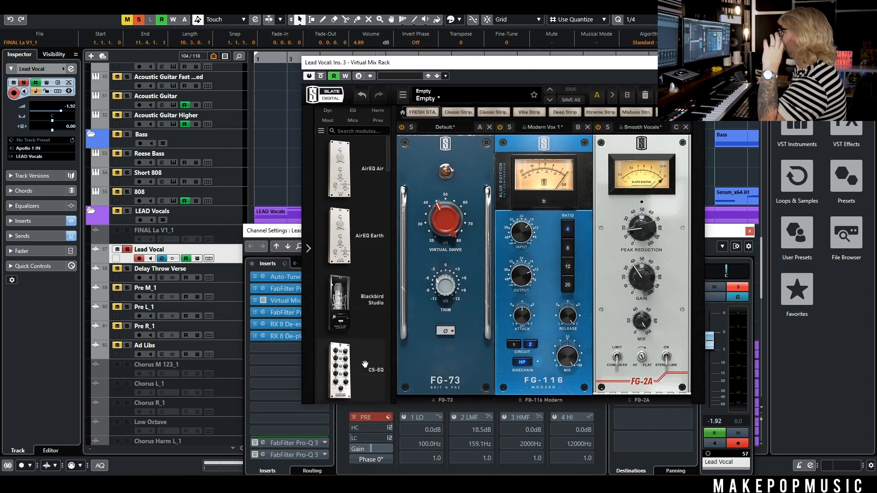
{"action": "left_click_drag", "start_coordinate": [361, 354], "coordinate": [646, 265]}
{"action": "left_click_drag", "start_coordinate": [725, 256], "coordinate": [726, 258]}
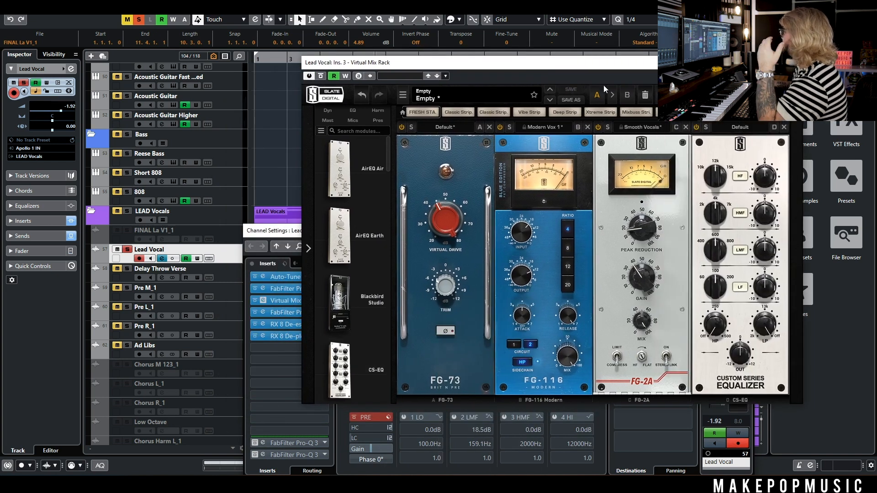
{"action": "left_click_drag", "start_coordinate": [568, 67], "coordinate": [529, 150]}
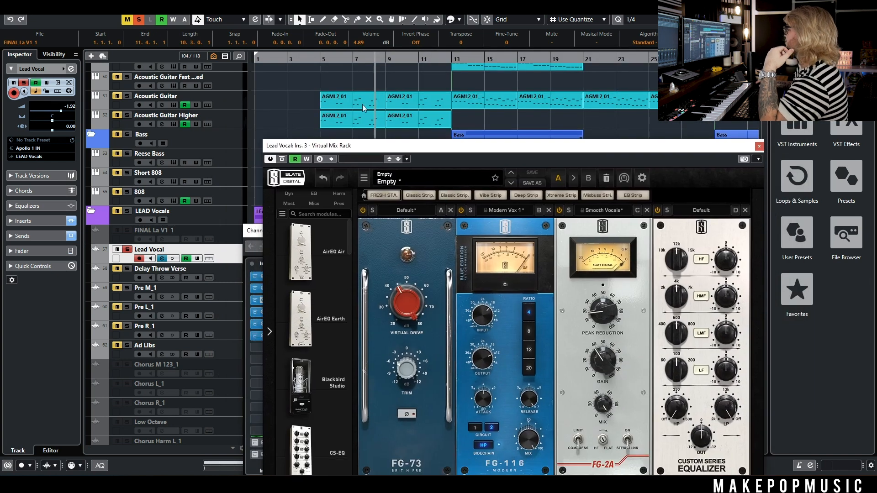
Place the playhead just before bar 5 and unsolo the Lead Vocal track
{"action": "left_click", "coordinate": [313, 67]}
{"action": "left_click", "coordinate": [313, 67]}
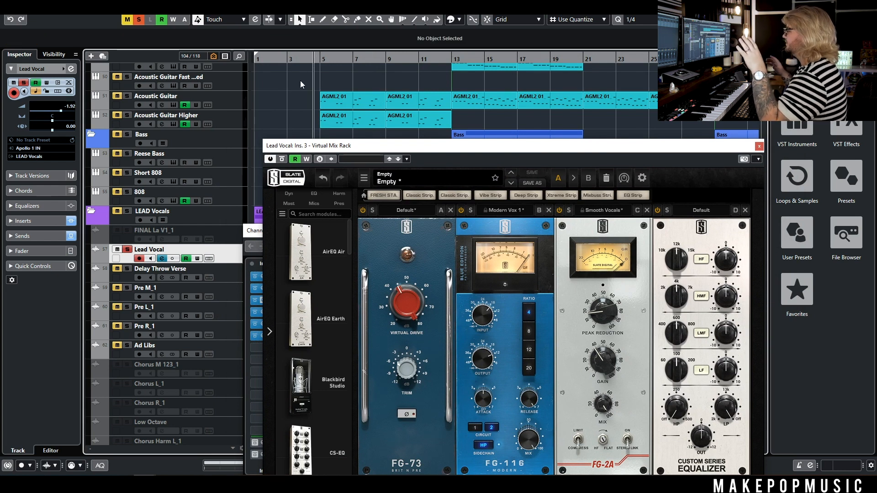
{"action": "left_click", "coordinate": [129, 250]}
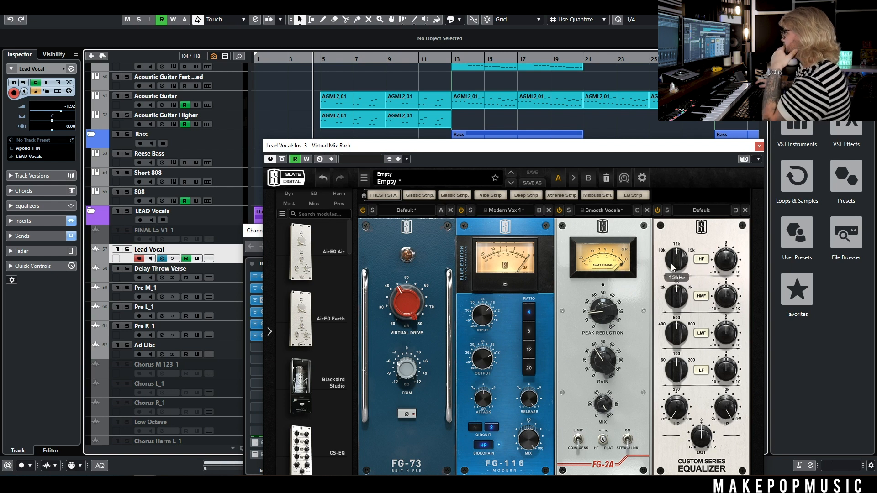
Set the CS-EQ's HF band to 15 kHz and boost its gain to about 1.4 while listening to the mix
{"action": "left_click_drag", "start_coordinate": [671, 268], "coordinate": [739, 274]}
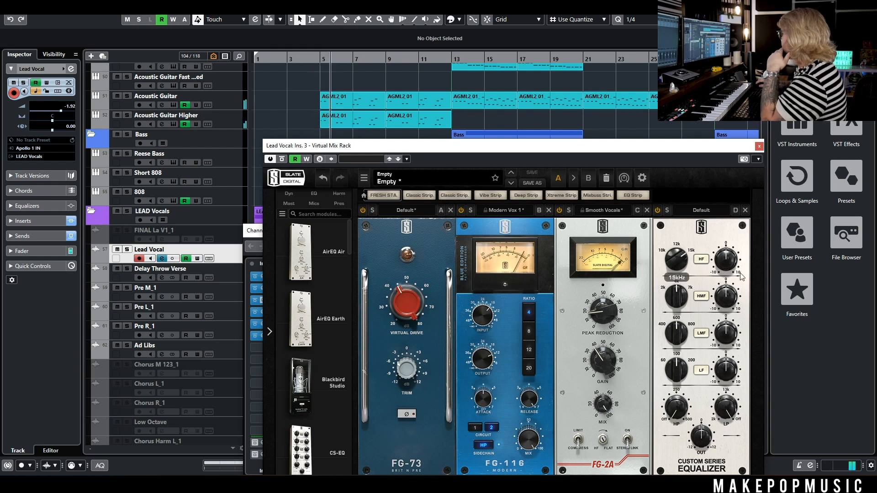
{"action": "mouse_move", "coordinate": [728, 266]}
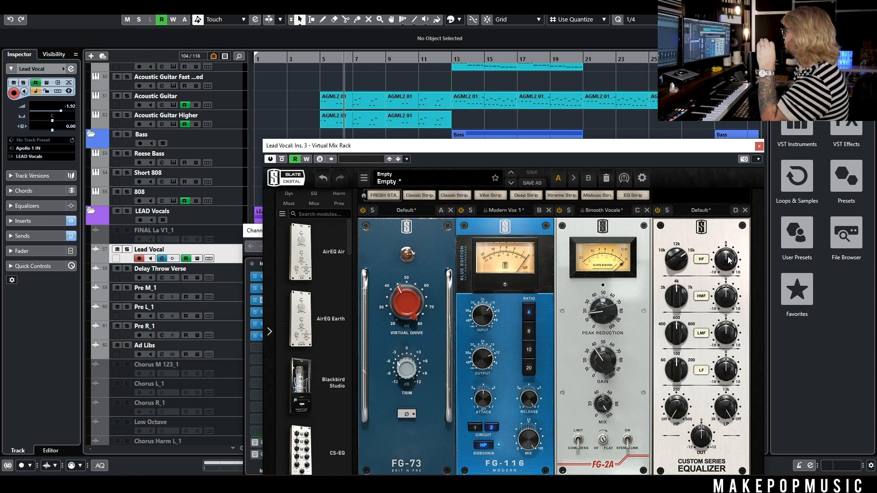
{"action": "key", "text": "space"}
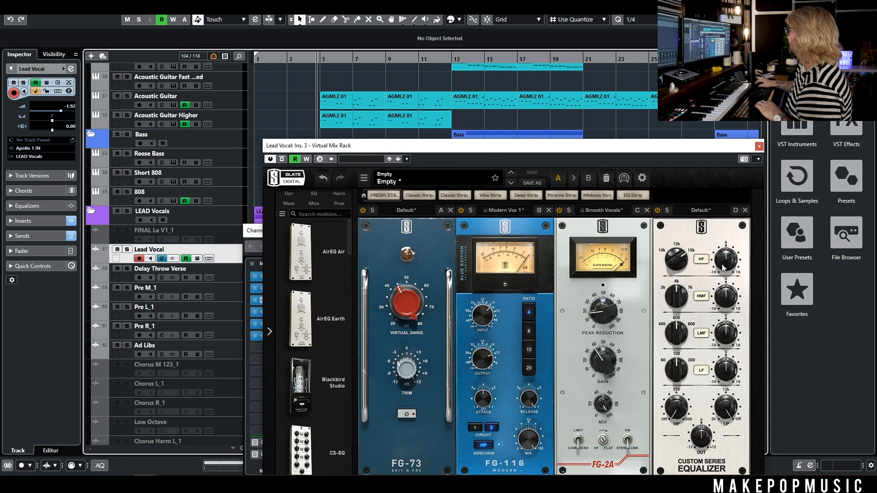
{"action": "key", "text": "space"}
{"action": "mouse_move", "coordinate": [724, 267]}
{"action": "left_mouse_down"}
{"action": "mouse_move", "coordinate": [730, 227]}
{"action": "mouse_move", "coordinate": [729, 256]}
{"action": "left_mouse_up"}
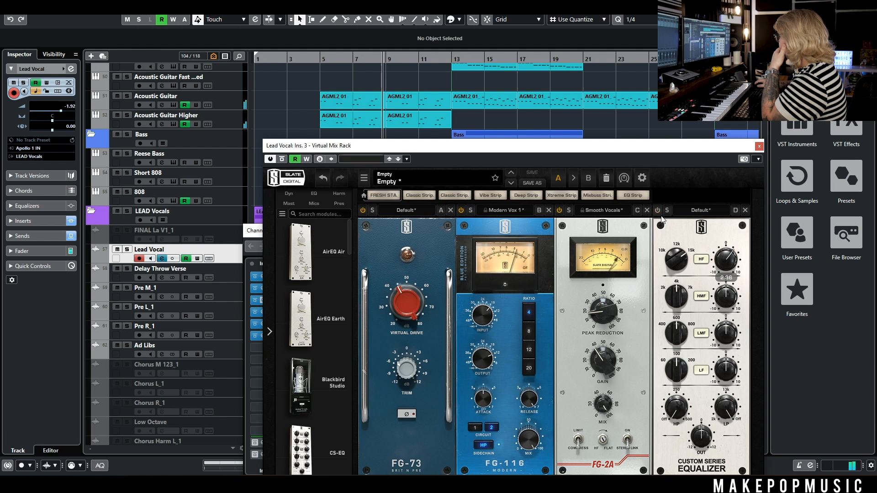
{"action": "left_click_drag", "start_coordinate": [729, 264], "coordinate": [727, 266]}
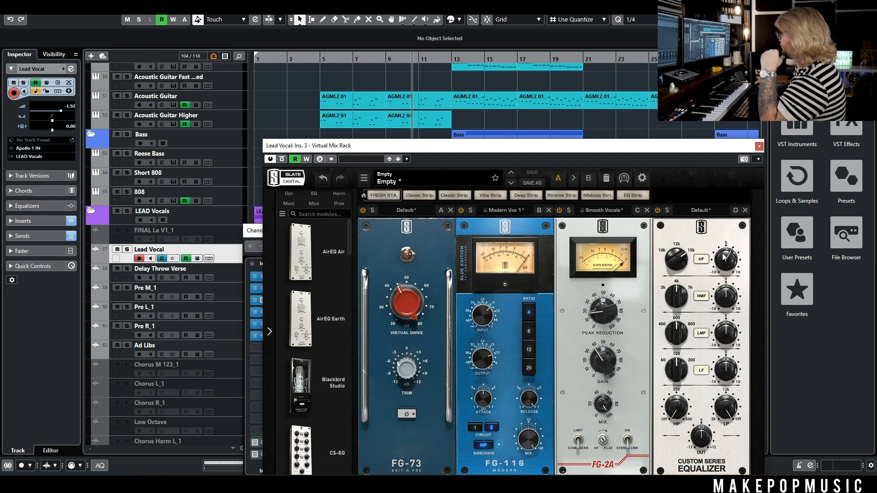
{"action": "left_click_drag", "start_coordinate": [727, 260], "coordinate": [727, 264]}
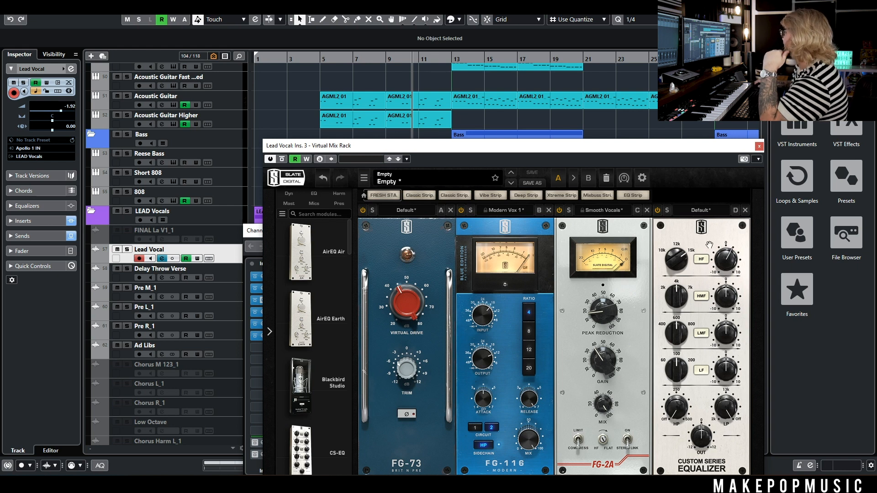
Set the CS-EQ's LMF band to 800 Hz, cut its gain while playing from about bar 5, and compare with the module bypassed
{"action": "left_click", "coordinate": [317, 70]}
{"action": "left_click_drag", "start_coordinate": [675, 338], "coordinate": [682, 311]}
{"action": "mouse_move", "coordinate": [729, 335]}
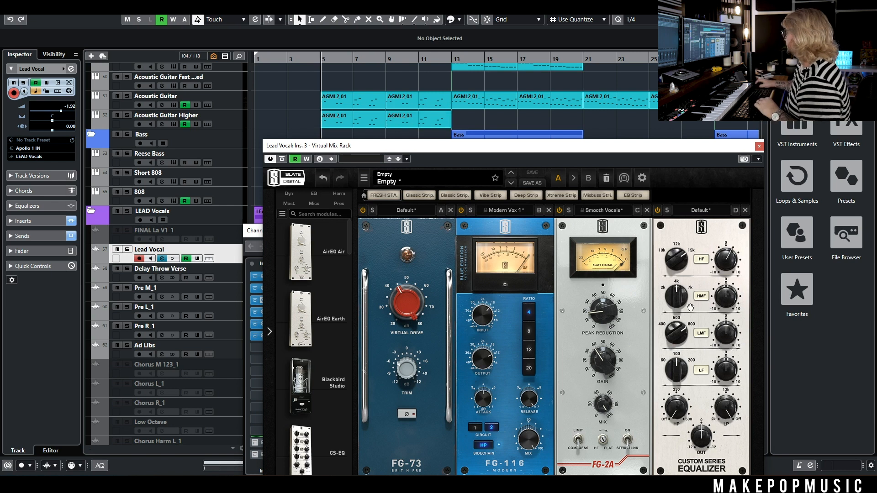
{"action": "key", "text": "space"}
{"action": "mouse_move", "coordinate": [734, 343]}
{"action": "left_mouse_down"}
{"action": "mouse_move", "coordinate": [728, 303]}
{"action": "mouse_move", "coordinate": [728, 337]}
{"action": "left_mouse_up"}
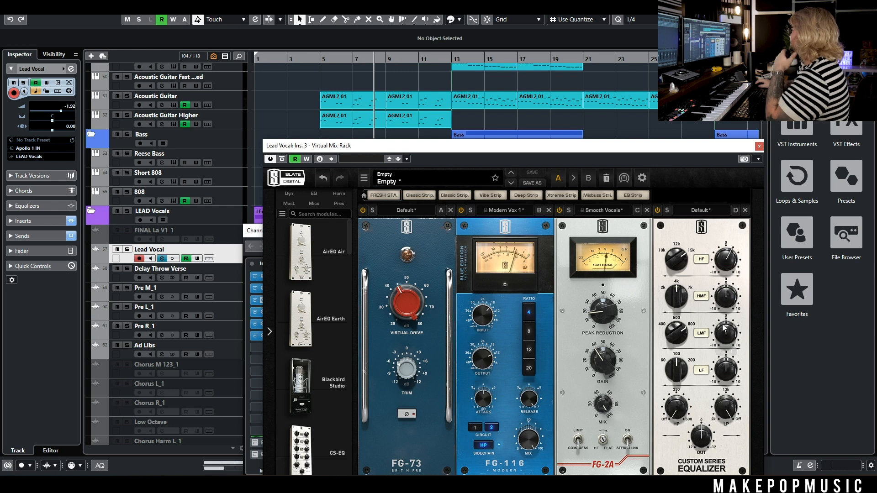
{"action": "left_click_drag", "start_coordinate": [726, 329], "coordinate": [721, 343]}
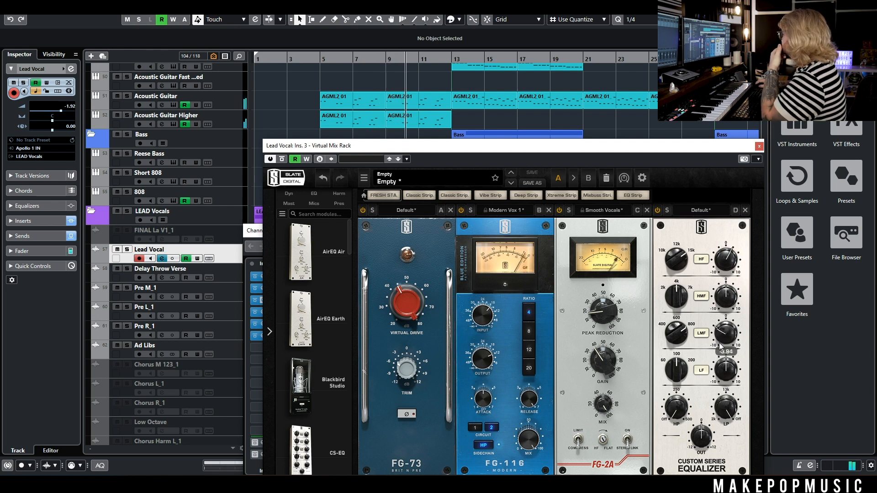
{"action": "left_click", "coordinate": [657, 211]}
{"action": "left_click", "coordinate": [657, 208]}
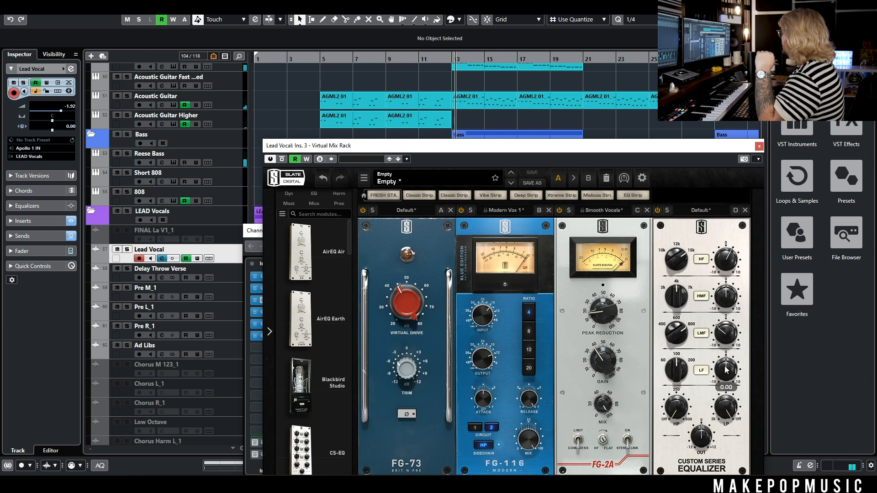
Try the CS-EQ's high-pass control, replay the mix from just before bar 5 and close Virtual Mix Rack
{"action": "left_click_drag", "start_coordinate": [676, 414], "coordinate": [675, 396]}
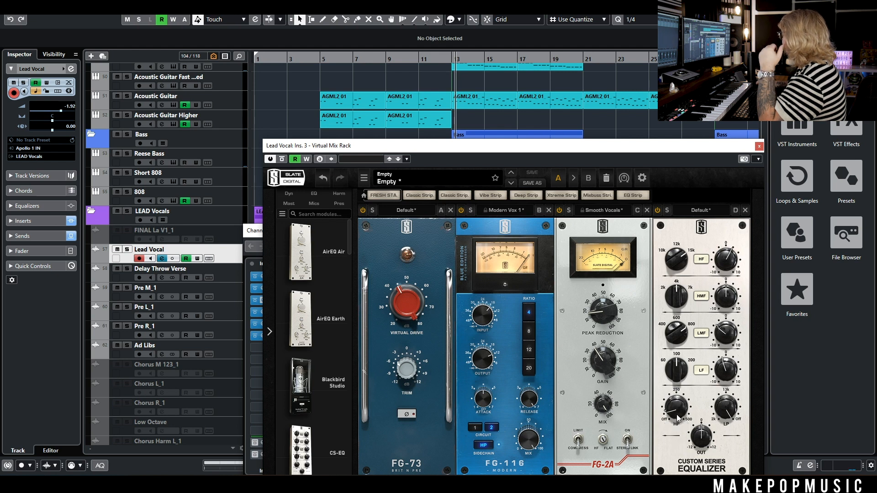
{"action": "left_click", "coordinate": [316, 58]}
{"action": "key", "text": "space"}
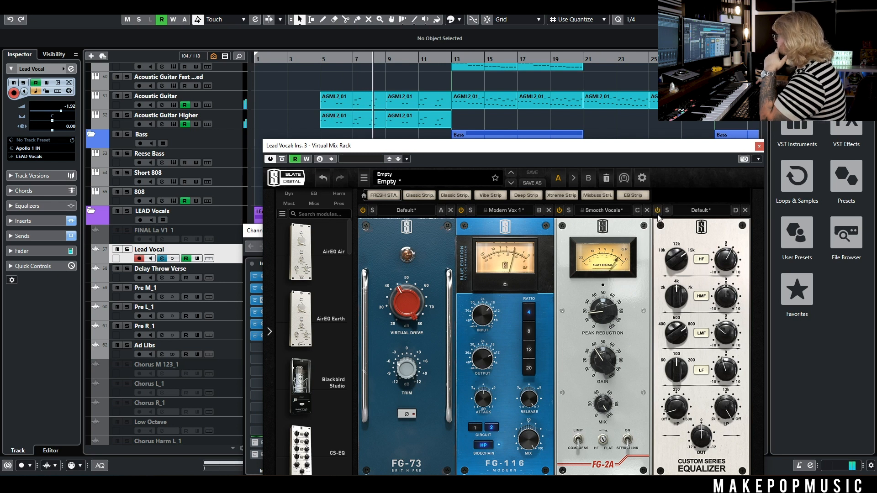
{"action": "mouse_move", "coordinate": [724, 264]}
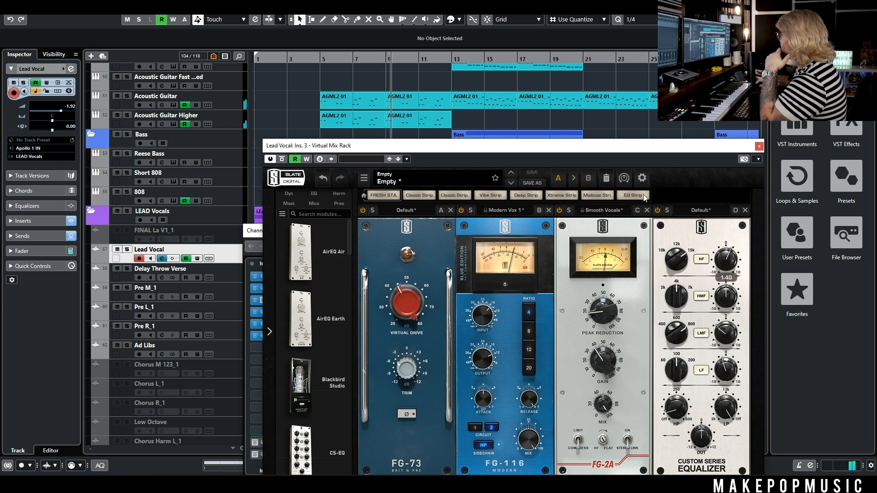
{"action": "left_click", "coordinate": [758, 146]}
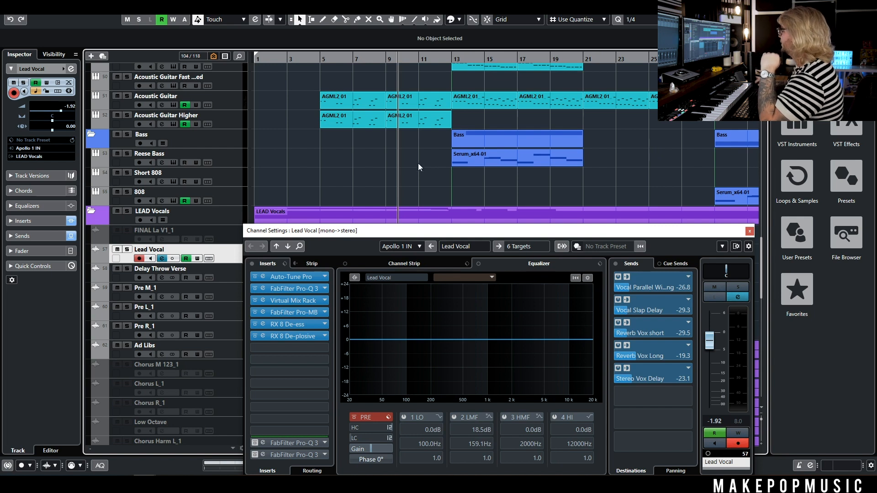
Find "pro-q" among the plug-ins and load FabFilter Pro-Q 3 into the Lead Vocal's free insert slot after RX 8 De-plosive
{"action": "left_click", "coordinate": [296, 348]}
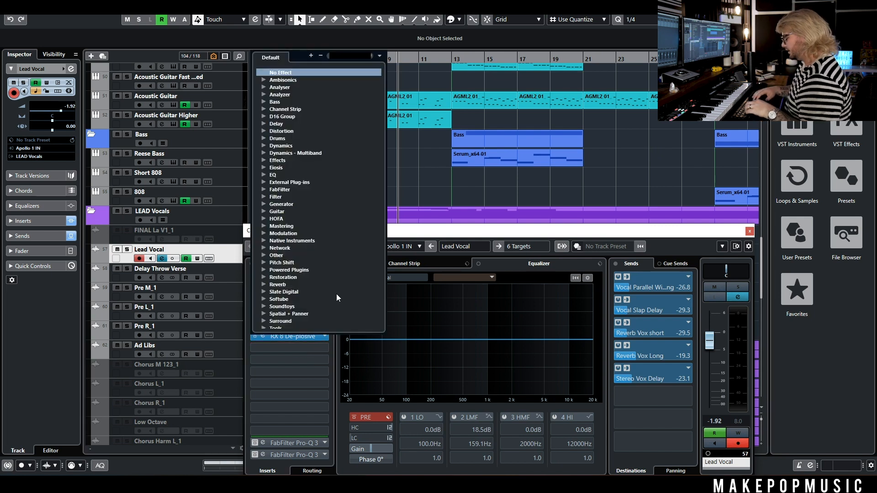
{"action": "type", "text": "pro-q"}
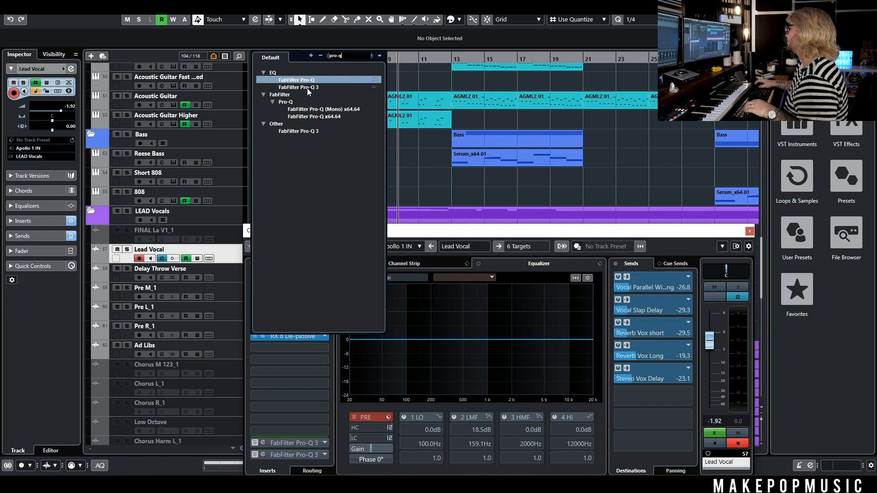
{"action": "double_click", "coordinate": [307, 88]}
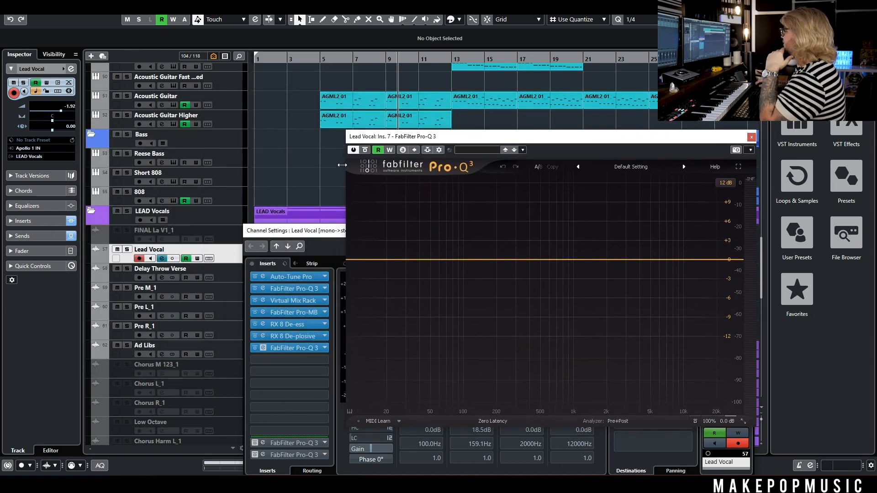
Add a 24 dB/oct low cut at about 63 Hz in the new Pro-Q 3
{"action": "left_click", "coordinate": [351, 292]}
{"action": "left_click", "coordinate": [373, 277]}
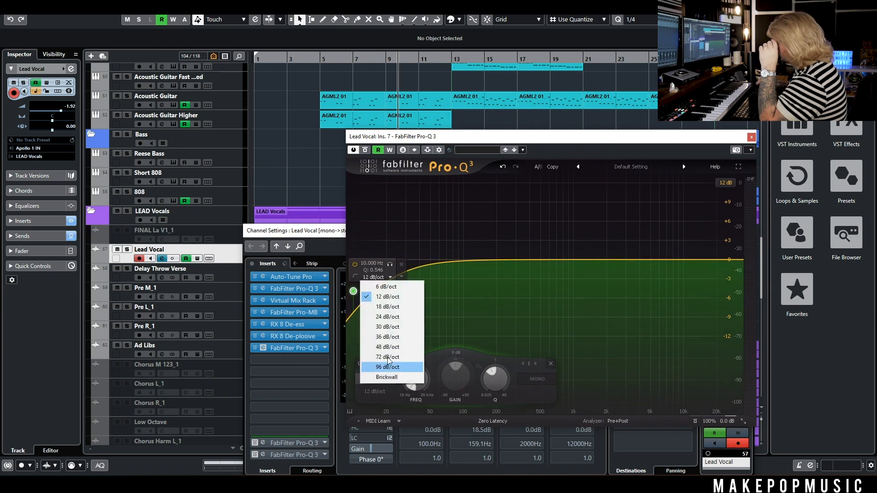
{"action": "left_click", "coordinate": [381, 316]}
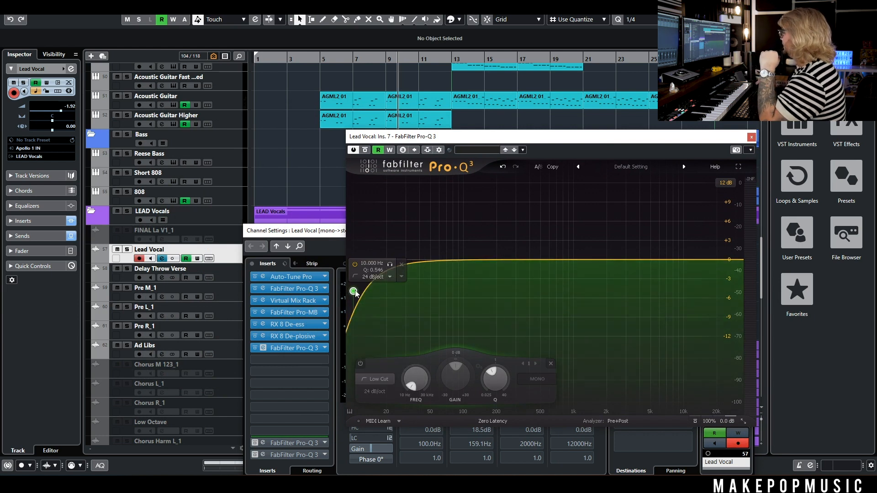
{"action": "left_click_drag", "start_coordinate": [354, 292], "coordinate": [426, 270]}
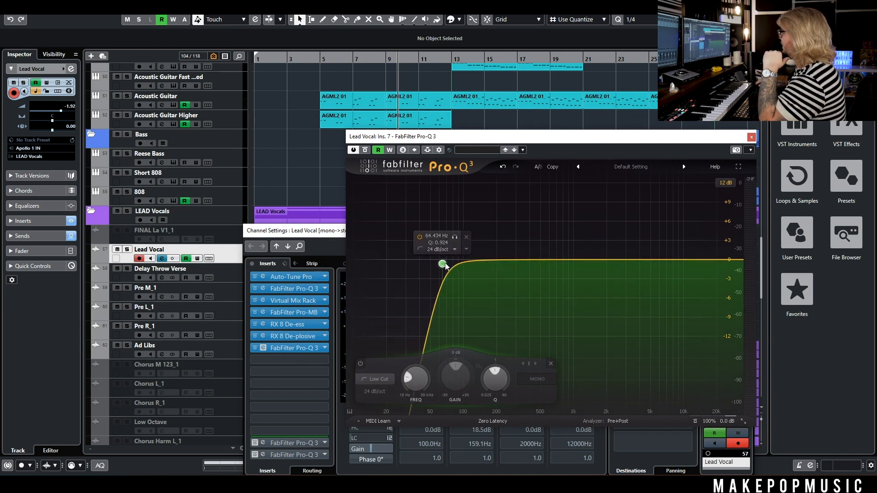
{"action": "left_click_drag", "start_coordinate": [440, 264], "coordinate": [436, 263]}
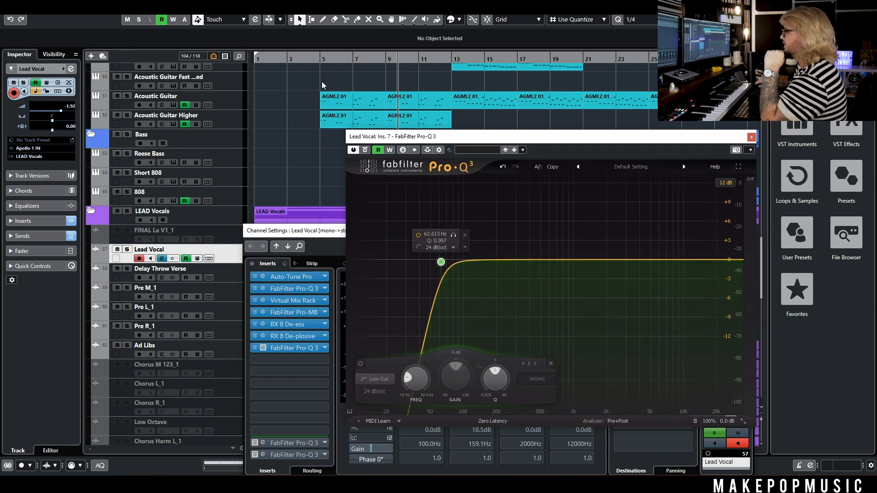
Play from about bar 5, add a low-mid bell cut, make it dynamic and set it to about 203 Hz with +0.43 dB gain
{"action": "left_click", "coordinate": [322, 64]}
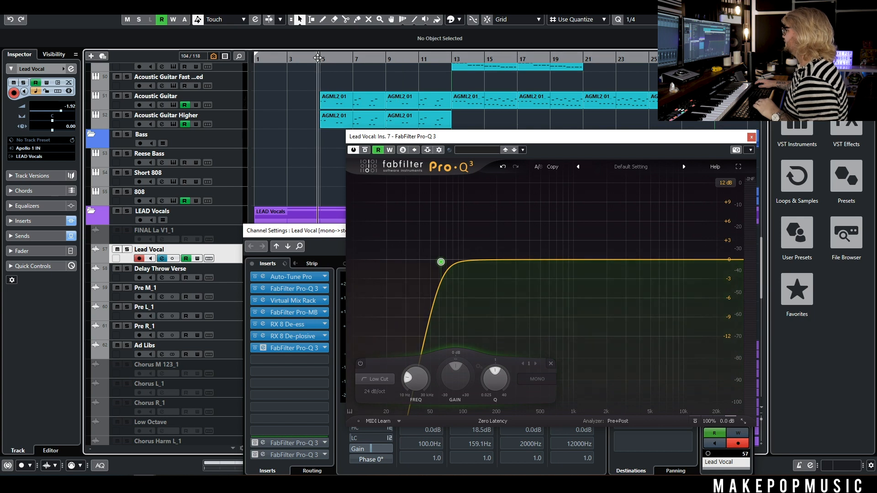
{"action": "key", "text": "space"}
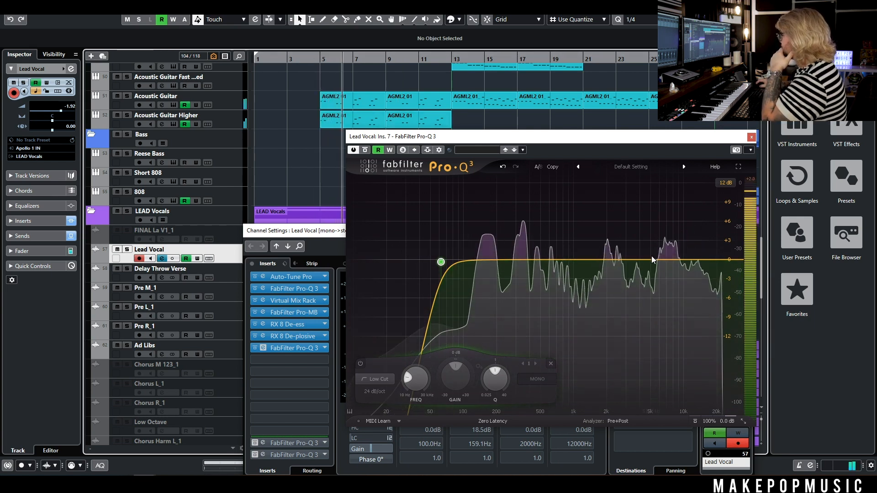
{"action": "left_click", "coordinate": [500, 270]}
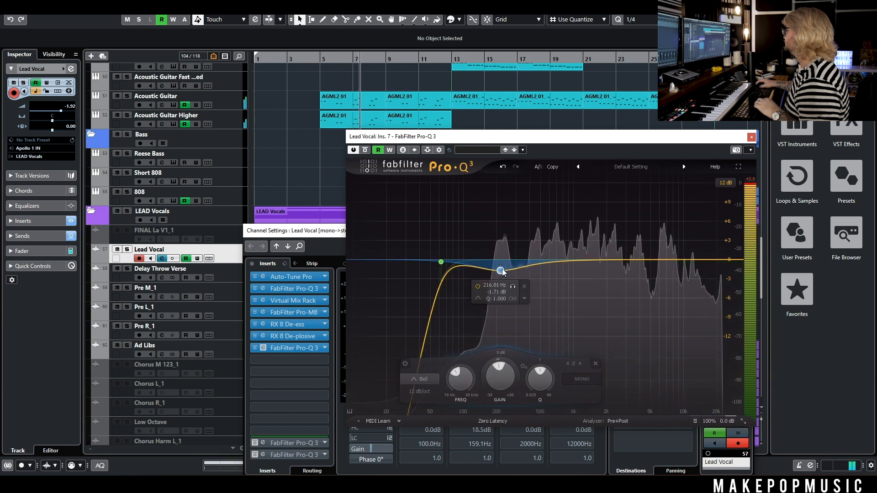
{"action": "left_click", "coordinate": [525, 298]}
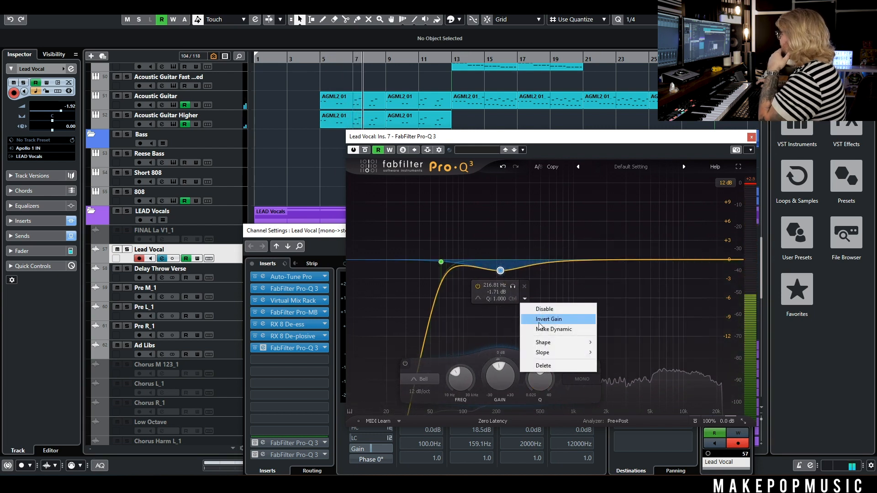
{"action": "left_click", "coordinate": [535, 327]}
{"action": "left_click_drag", "start_coordinate": [500, 271], "coordinate": [497, 257]}
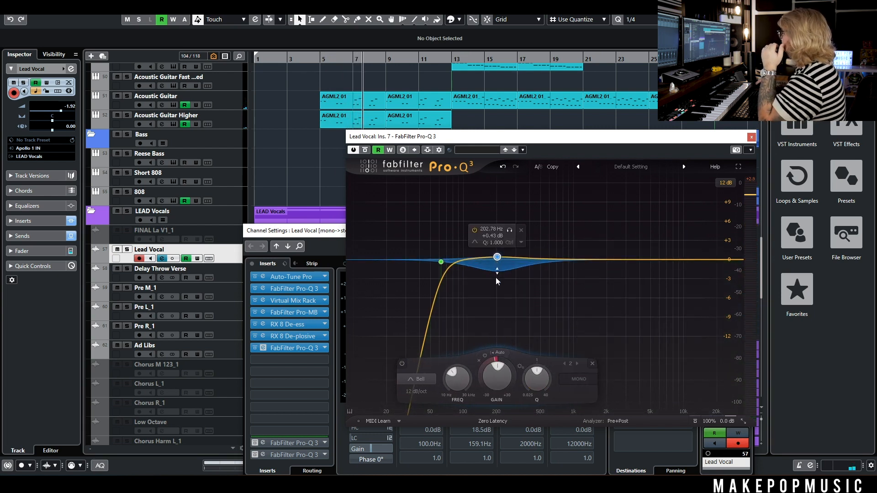
Narrow the dynamic bell to Q 2.877 at about 205 Hz with +0.07 dB gain, and replay from bar 5
{"action": "left_click_drag", "start_coordinate": [536, 379], "coordinate": [536, 358]}
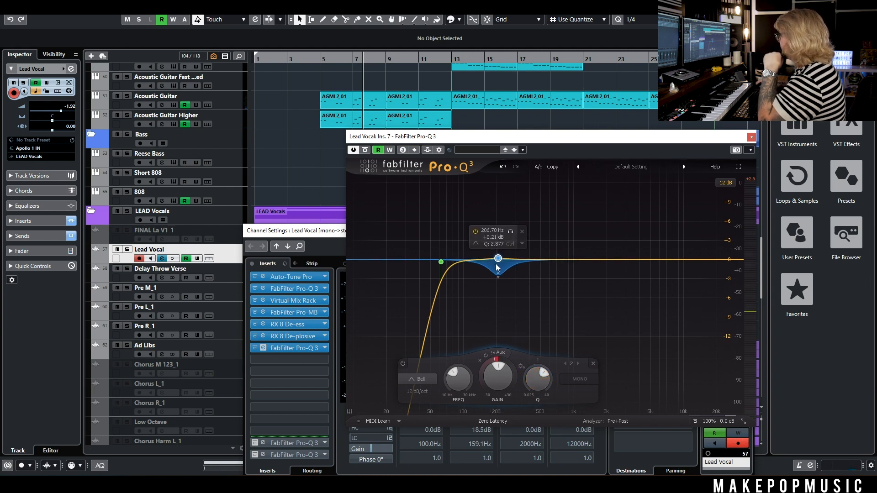
{"action": "left_click", "coordinate": [320, 59]}
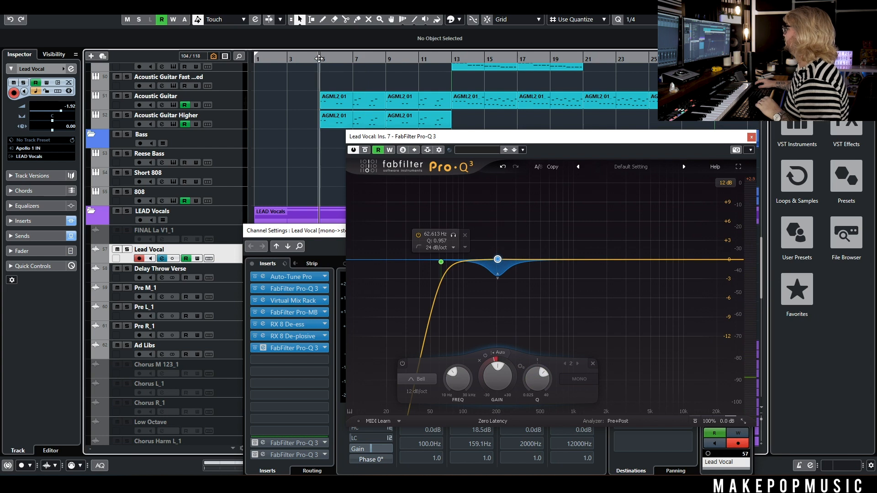
{"action": "key", "text": "space"}
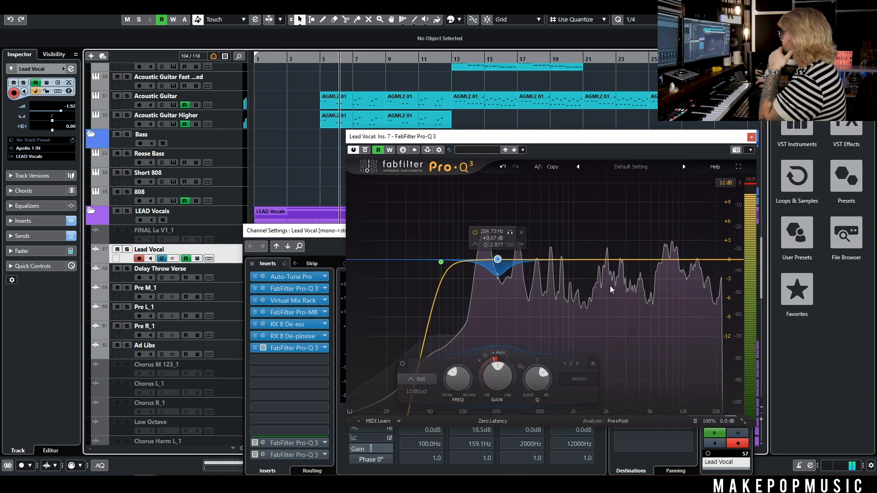
{"action": "key", "text": "space"}
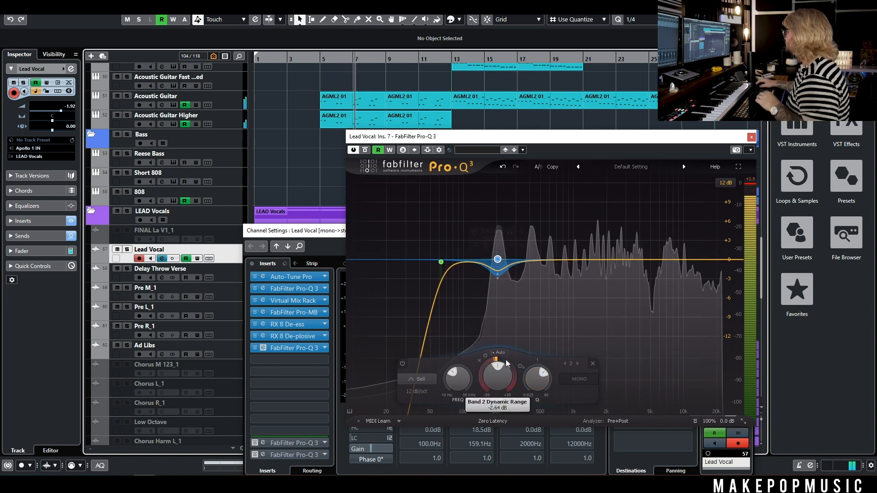
Switch the dynamic bell from automatic to a manual threshold of -20 dB and replay from bar 5
{"action": "left_click", "coordinate": [503, 353]}
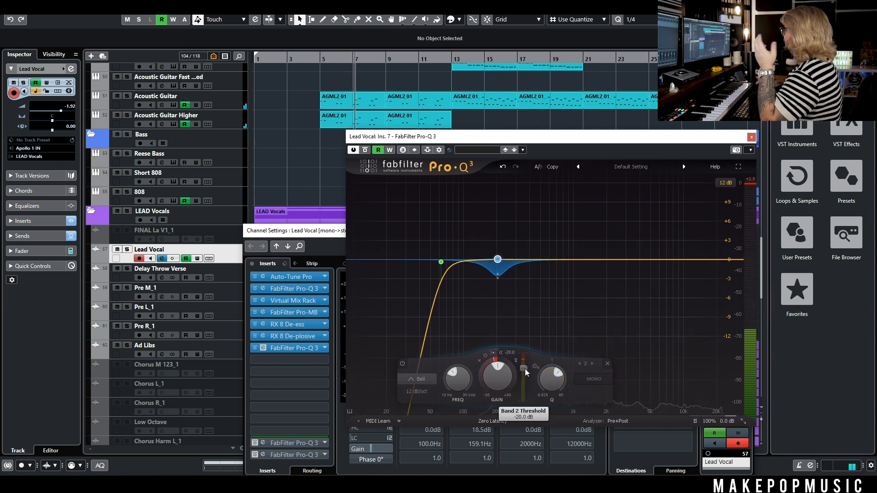
{"action": "mouse_move", "coordinate": [524, 369]}
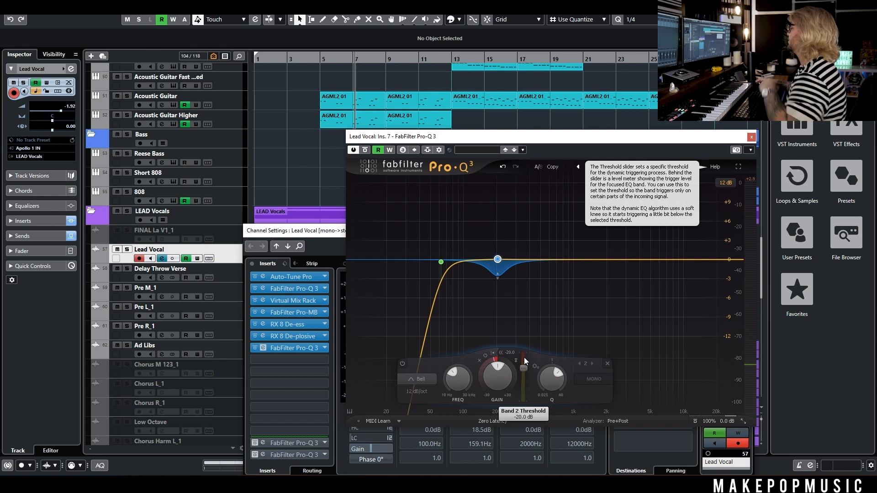
{"action": "left_click", "coordinate": [318, 60]}
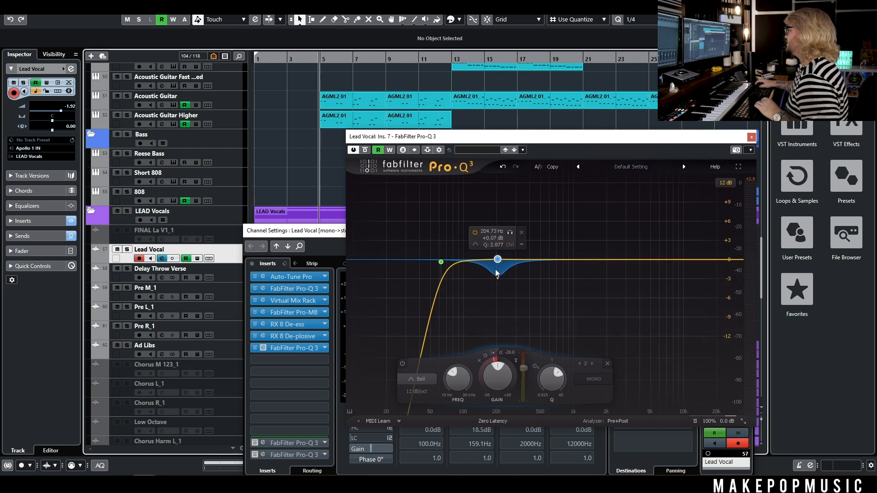
{"action": "key", "text": "space"}
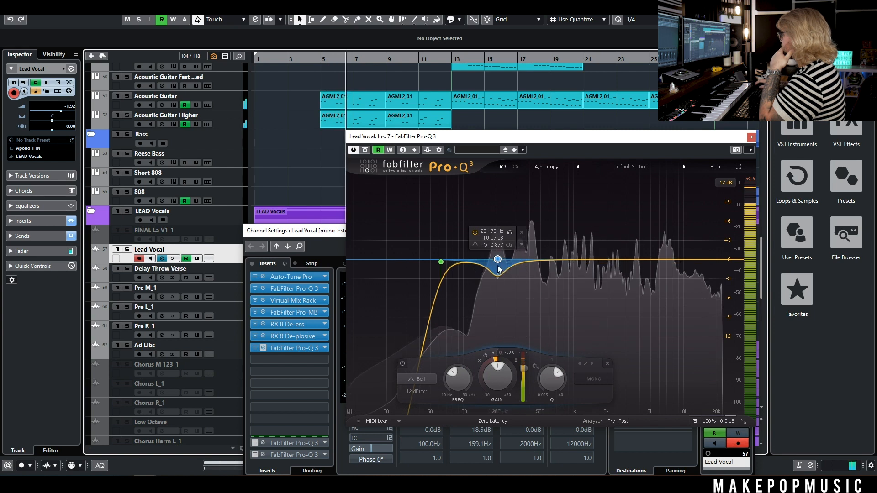
Set the dynamic bell's manual threshold to -10 dB and shift the band to about 197 Hz with a wider Q while comparing by ear
{"action": "left_click_drag", "start_coordinate": [497, 261], "coordinate": [492, 260]}
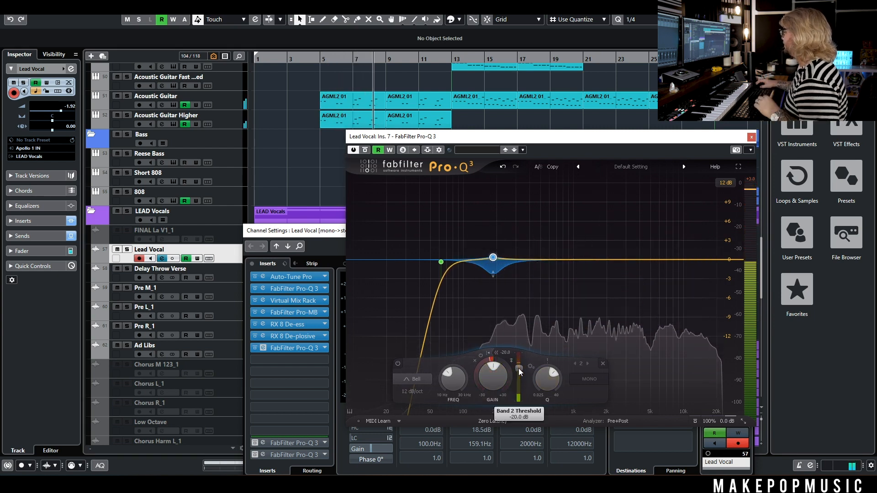
{"action": "left_click_drag", "start_coordinate": [518, 369], "coordinate": [519, 364]}
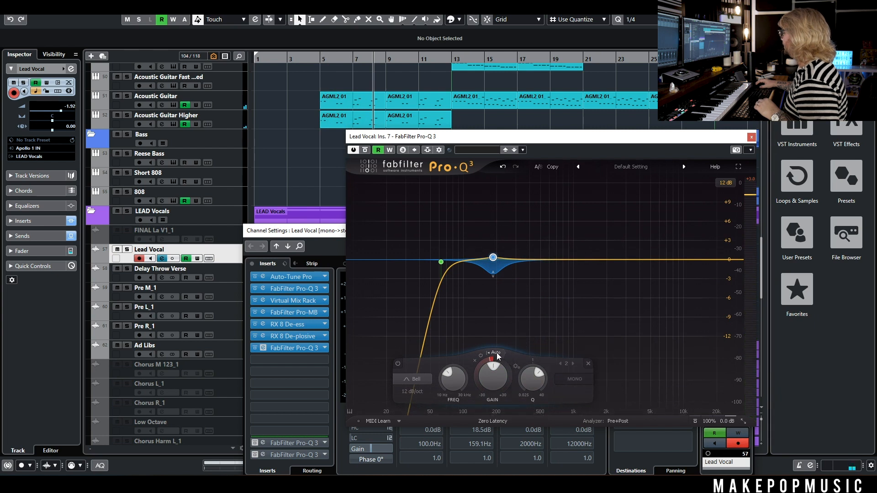
{"action": "key", "text": "space"}
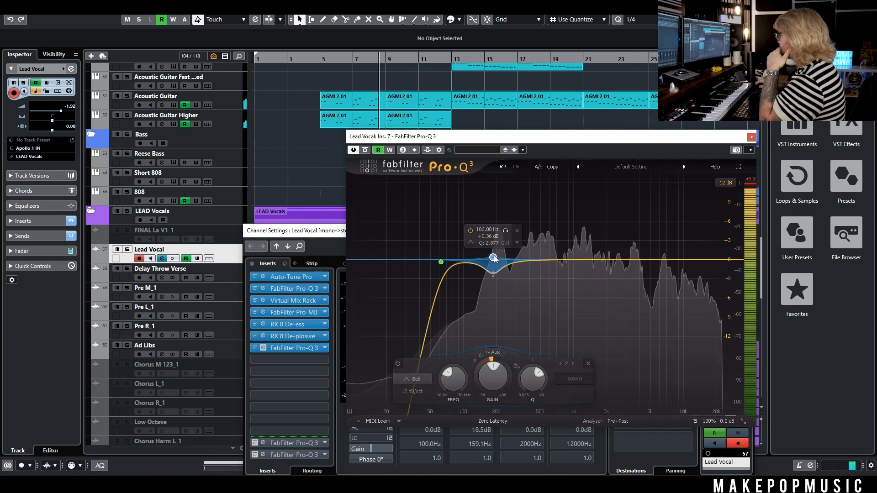
{"action": "left_click", "coordinate": [495, 353]}
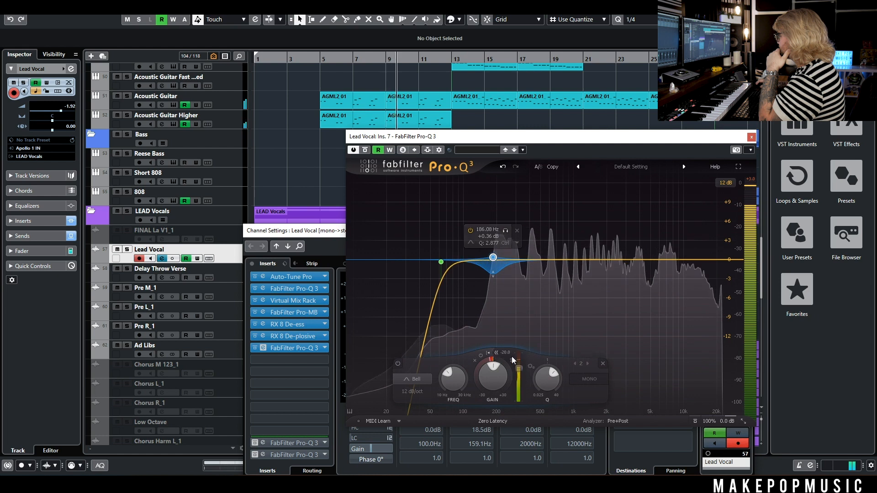
{"action": "left_click_drag", "start_coordinate": [517, 369], "coordinate": [519, 360]}
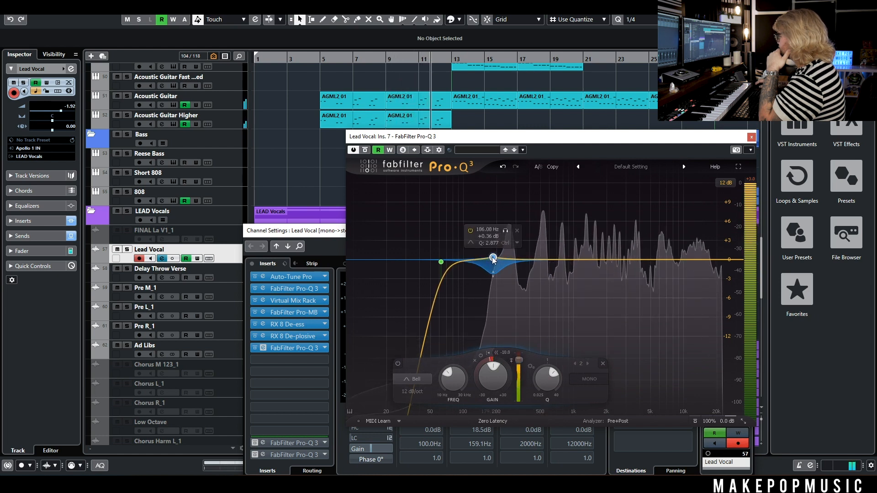
{"action": "left_click_drag", "start_coordinate": [493, 260], "coordinate": [496, 262]}
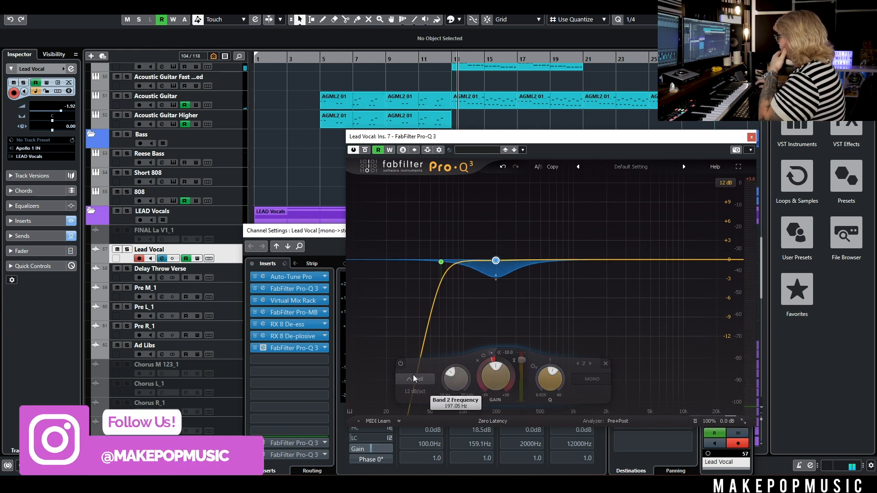
Set the dynamic bell's slope to 36 dB/oct and replay from bar 5
{"action": "left_click", "coordinate": [417, 392]}
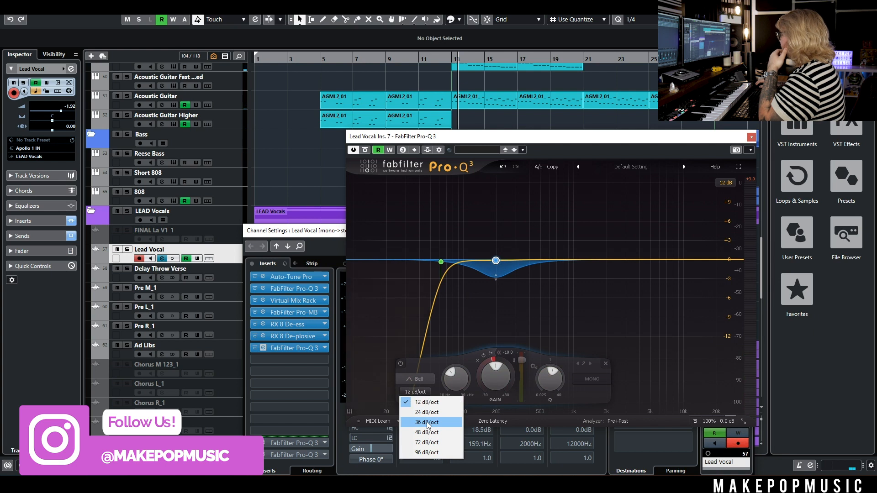
{"action": "left_click", "coordinate": [427, 423]}
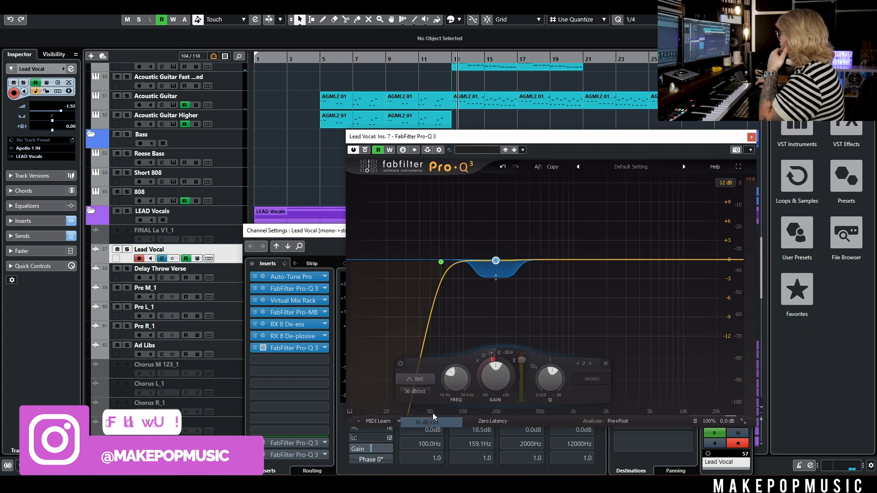
{"action": "left_click", "coordinate": [319, 56]}
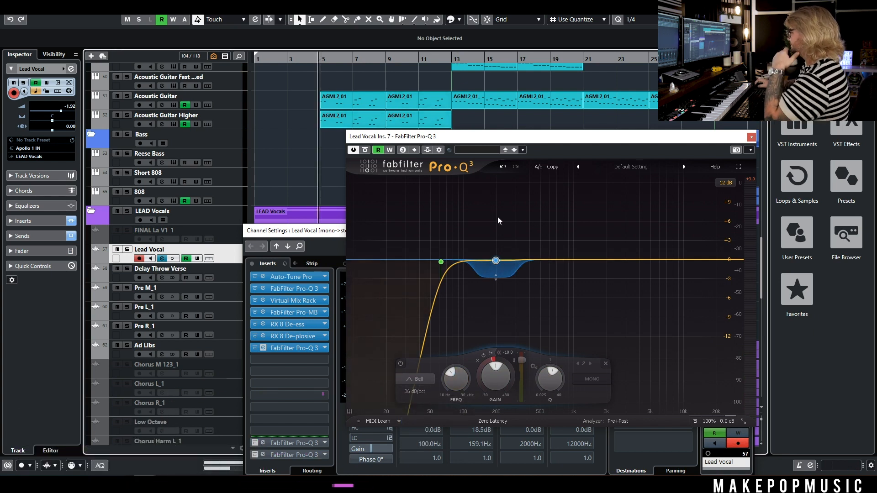
{"action": "key", "text": "space"}
{"action": "mouse_move", "coordinate": [496, 264]}
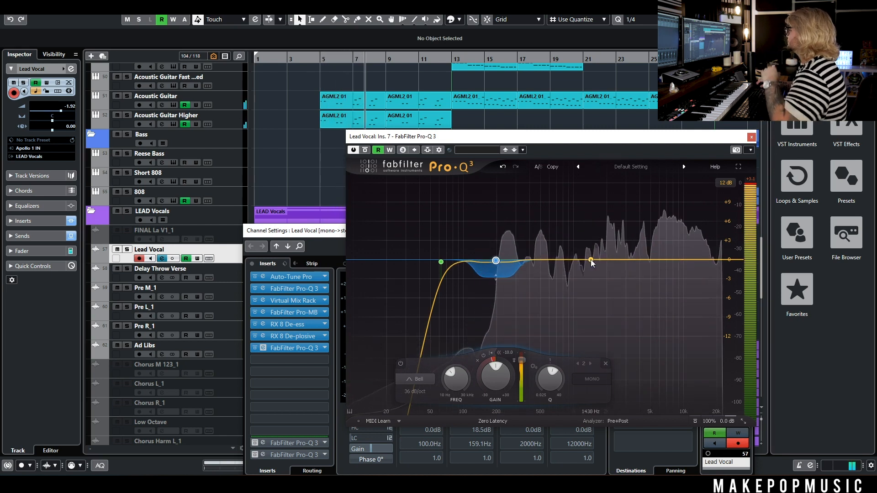
Add a narrow static bell cut at about 8026 Hz with -1.79 dB gain and Q 7.741, and audition it in solo from bar 5
{"action": "left_click_drag", "start_coordinate": [591, 259], "coordinate": [592, 268]}
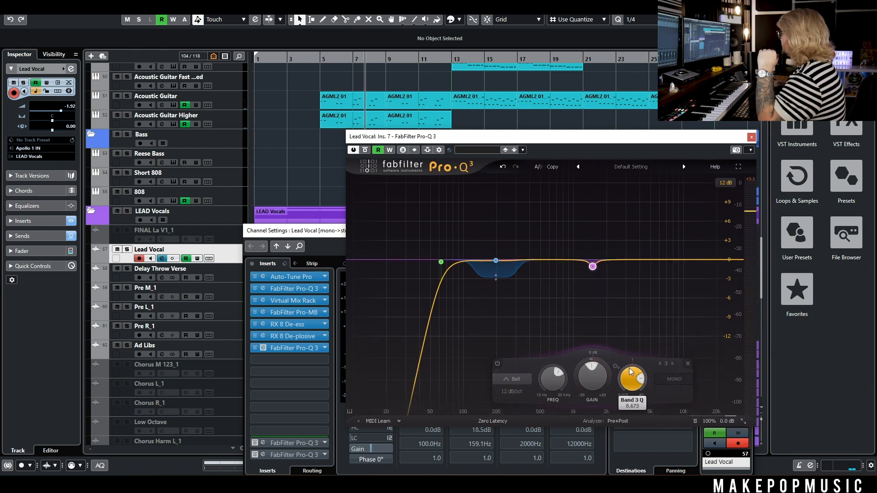
{"action": "left_click_drag", "start_coordinate": [595, 270], "coordinate": [678, 273]}
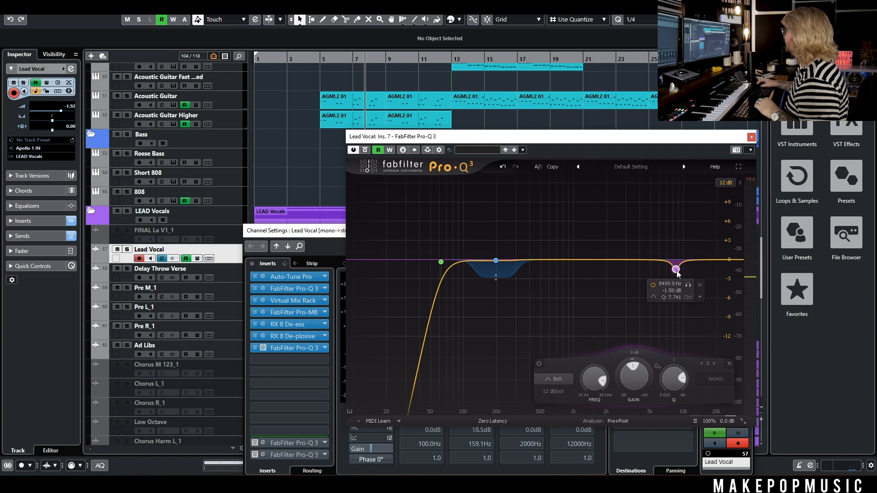
{"action": "left_click", "coordinate": [319, 58]}
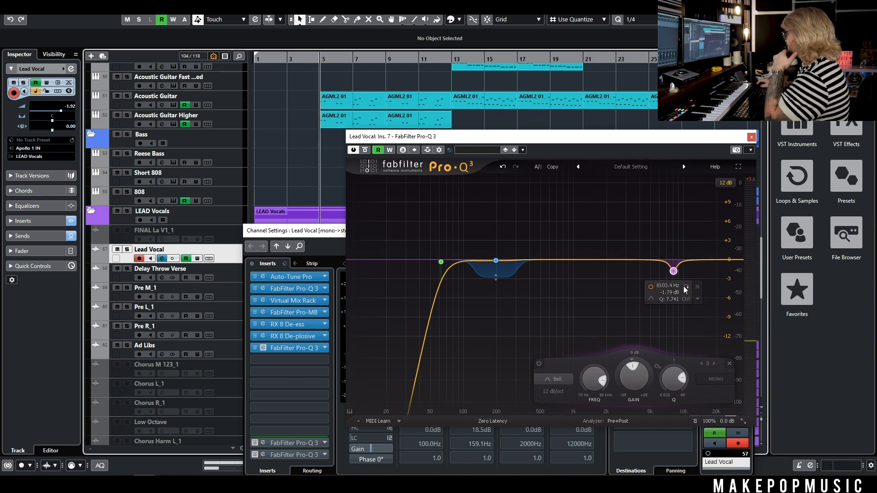
{"action": "key", "text": "space"}
{"action": "left_click", "coordinate": [686, 287]}
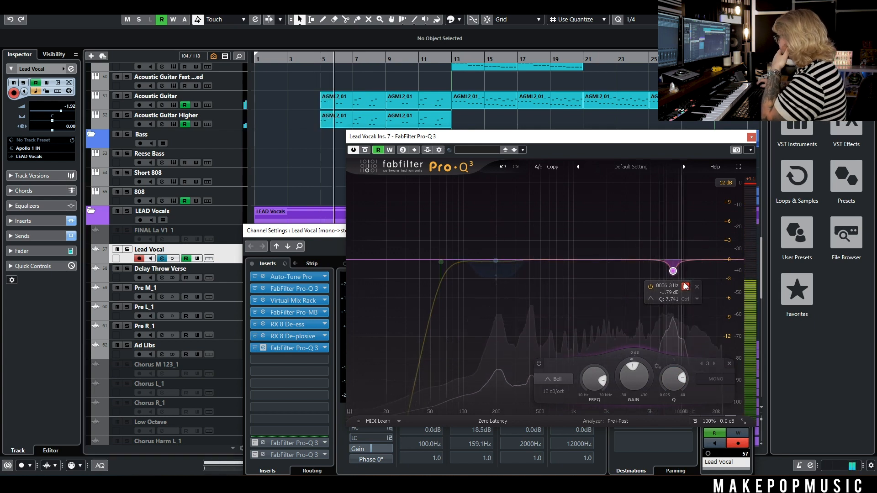
{"action": "left_click", "coordinate": [687, 286]}
Sharpen the high bell cut to -9.29 dB at about 7652 Hz with Q 18.92, and compare it bypassed and active
{"action": "left_click_drag", "start_coordinate": [676, 273], "coordinate": [674, 310]}
{"action": "left_click_drag", "start_coordinate": [675, 377], "coordinate": [674, 365]}
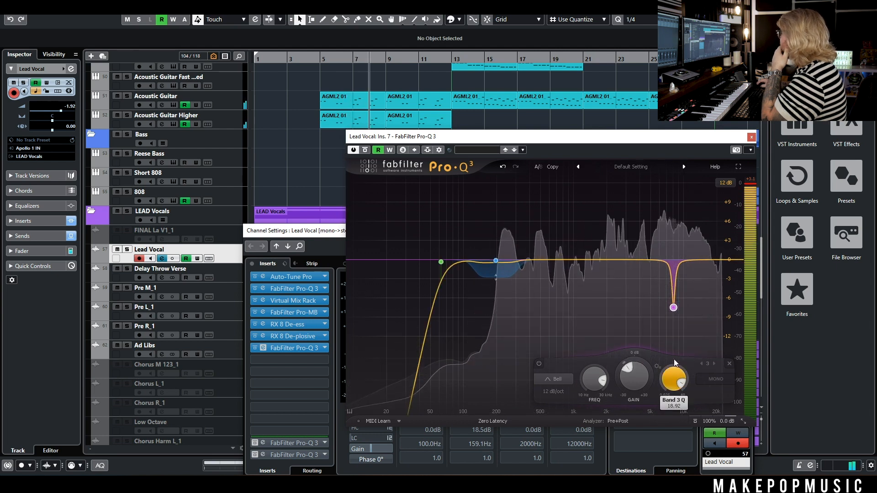
{"action": "left_click_drag", "start_coordinate": [673, 308], "coordinate": [670, 319]}
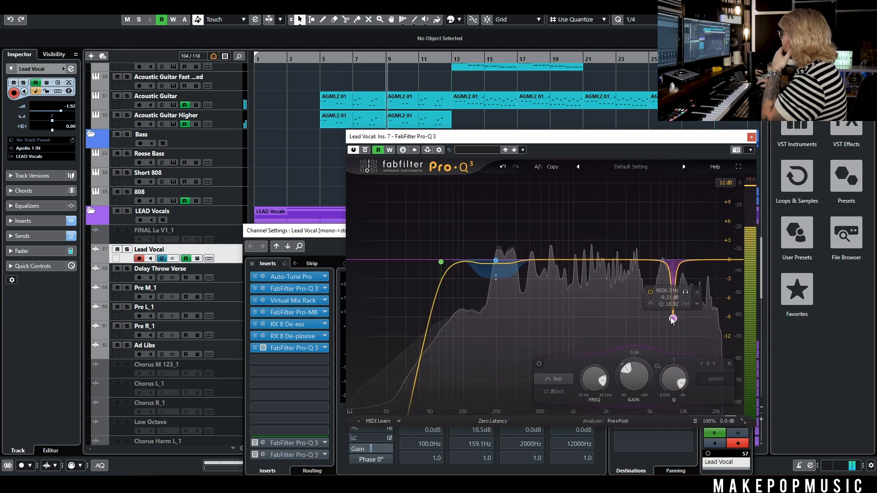
{"action": "left_click", "coordinate": [647, 292]}
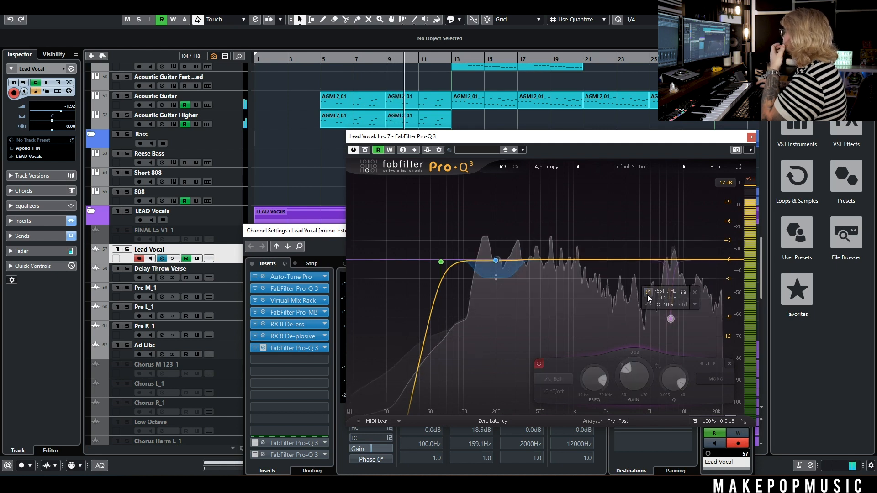
{"action": "left_click", "coordinate": [647, 293]}
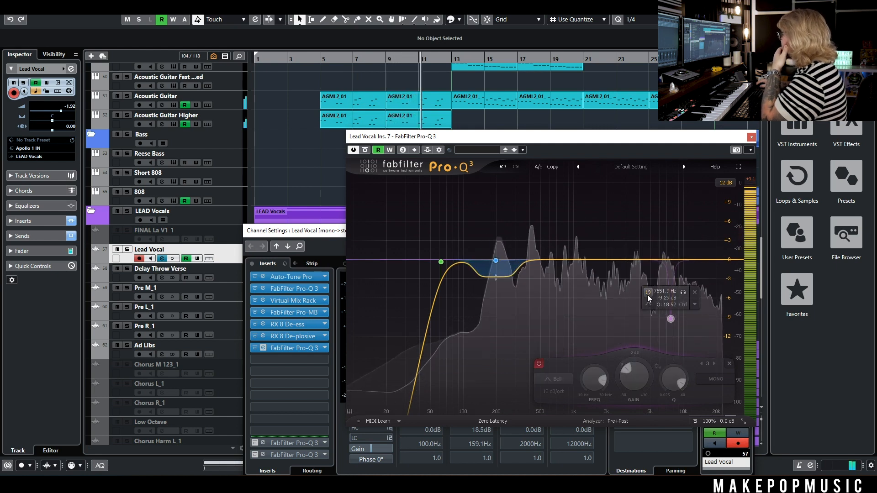
{"action": "mouse_move", "coordinate": [671, 264]}
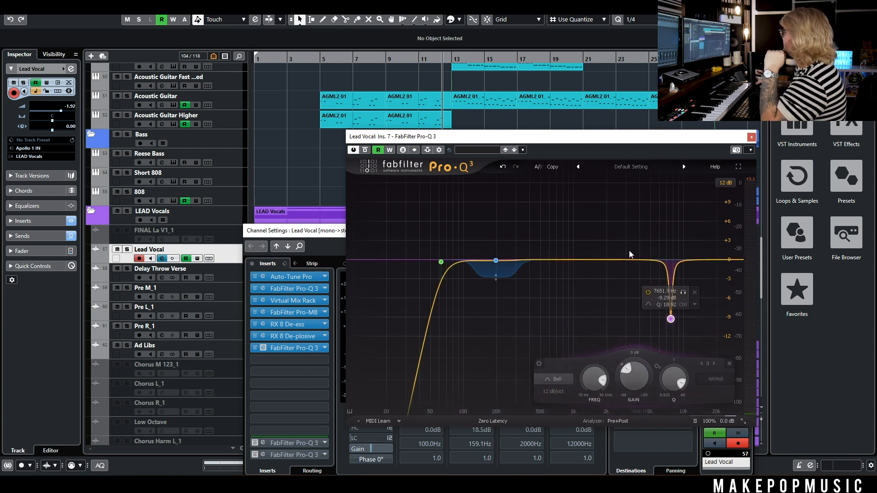
Play from just before bar 5 and add a solo-auditioned bell cut at about 2478 Hz with -3.79 dB gain and Q 12.09
{"action": "left_click", "coordinate": [309, 55]}
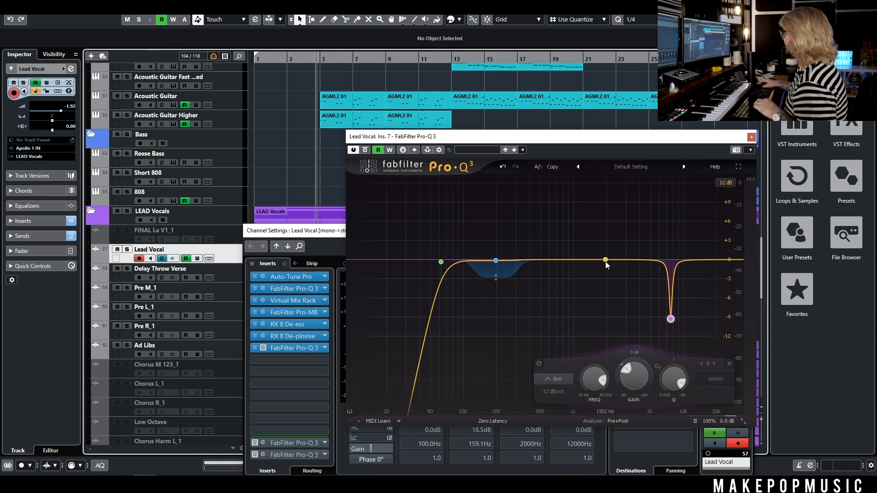
{"action": "key", "text": "space"}
{"action": "left_click_drag", "start_coordinate": [598, 264], "coordinate": [598, 267]}
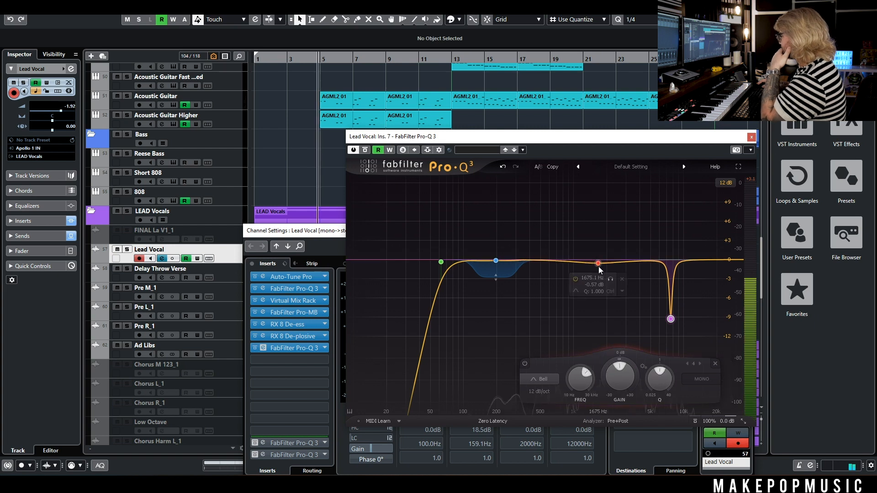
{"action": "left_click_drag", "start_coordinate": [611, 282], "coordinate": [634, 282]}
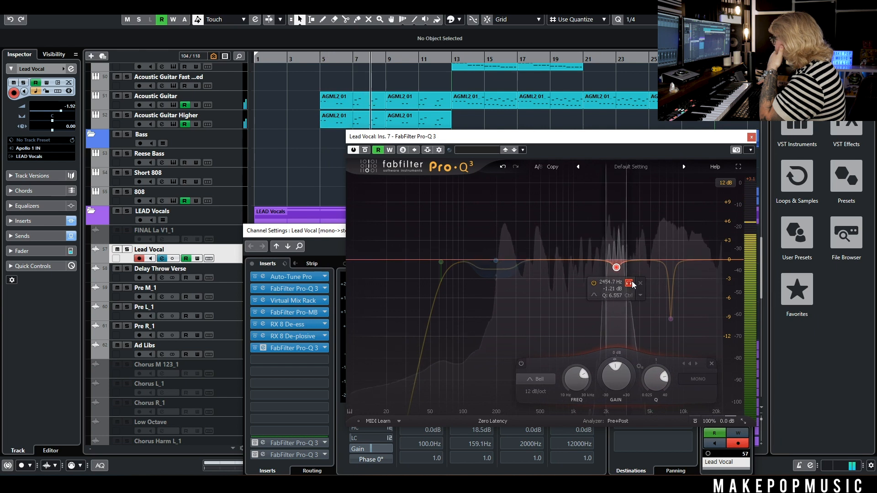
{"action": "left_click", "coordinate": [630, 283]}
{"action": "left_click_drag", "start_coordinate": [618, 267], "coordinate": [616, 282]}
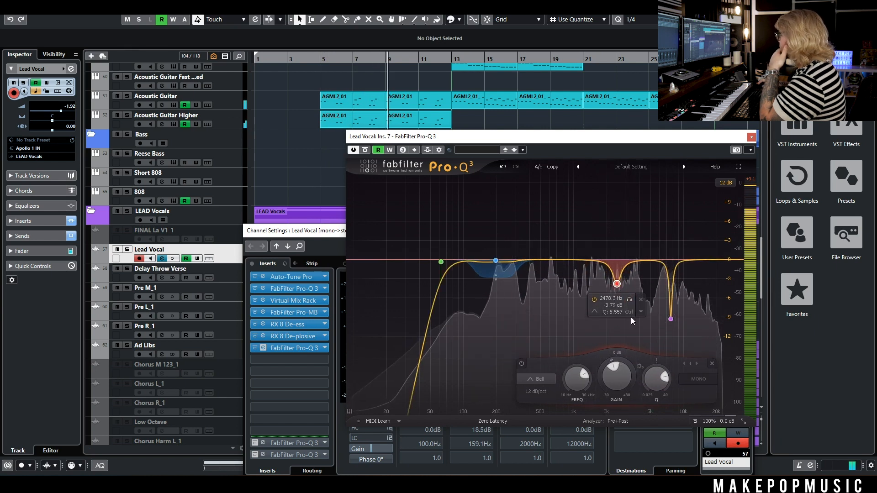
{"action": "scroll", "coordinate": [653, 377], "scroll_direction": "up", "scroll_amount": 5}
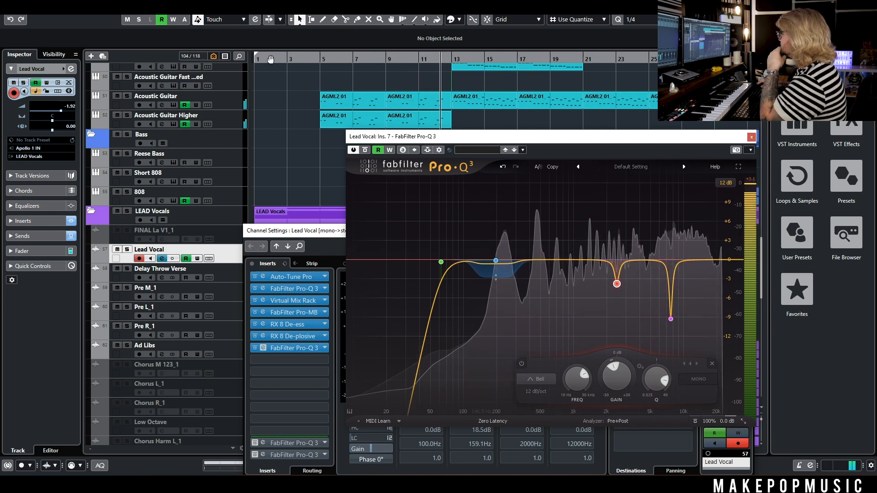
Replay the mix from about bar 5 and bypass the second Pro-Q 3 to compare the vocal without it
{"action": "key", "text": "space"}
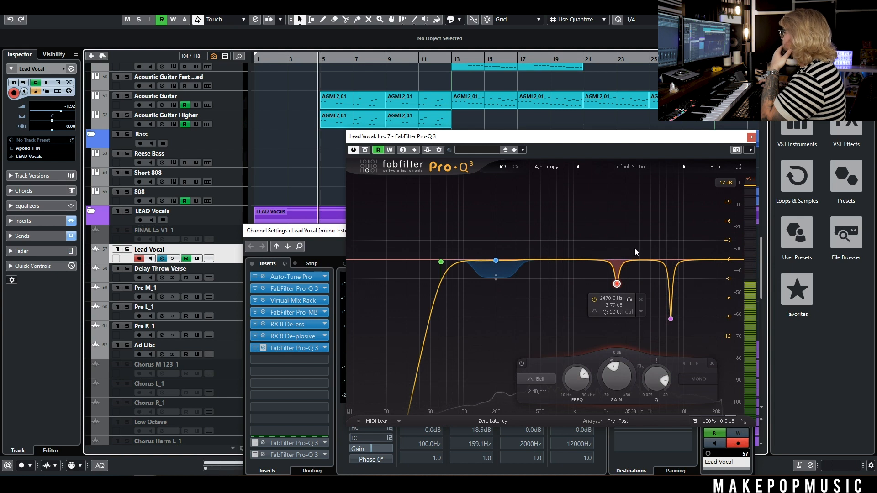
{"action": "key", "text": "space"}
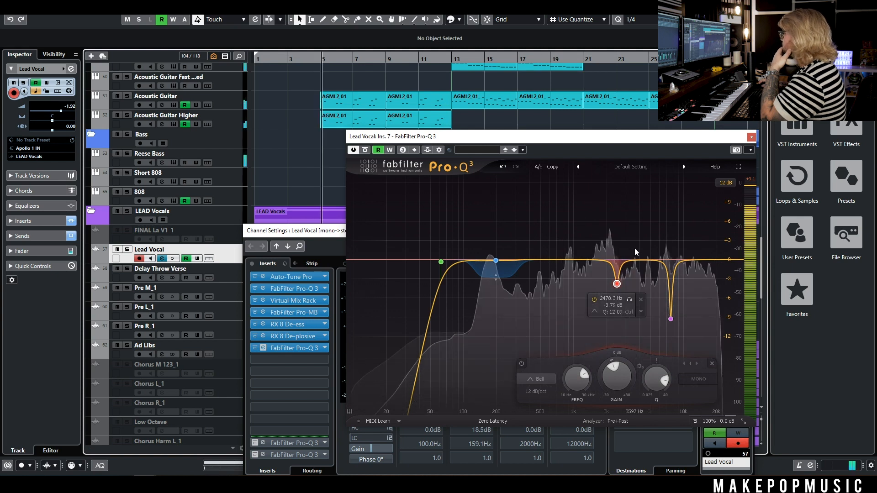
{"action": "left_click", "coordinate": [365, 150]}
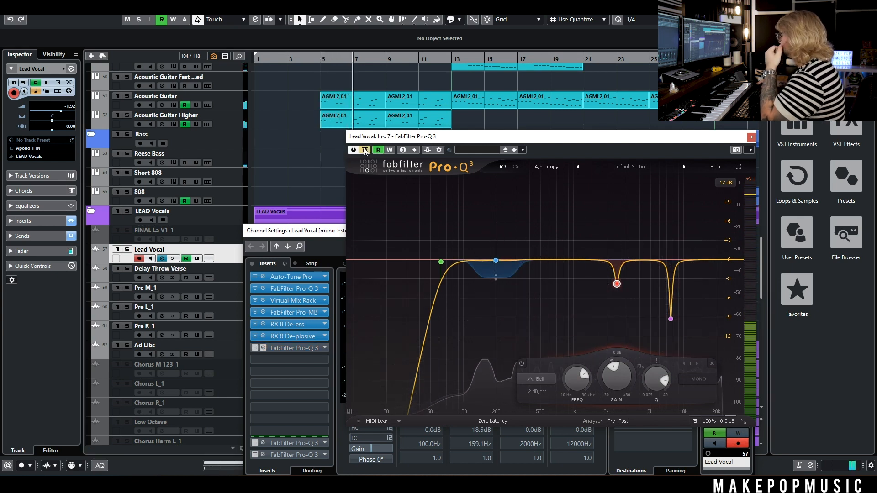
Re-enable the second Pro-Q 3 and add a high shelf at about 5583 Hz with -1.93 dB gain and Q 0.518
{"action": "left_click", "coordinate": [365, 150]}
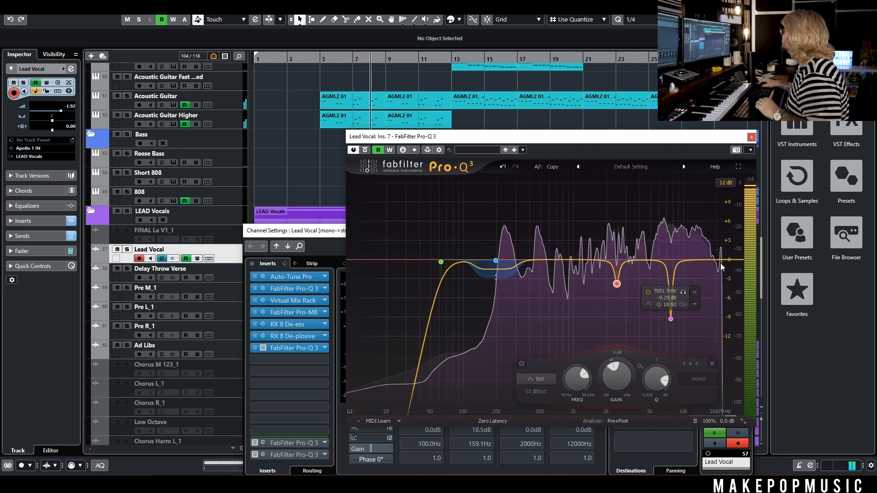
{"action": "left_click", "coordinate": [661, 265]}
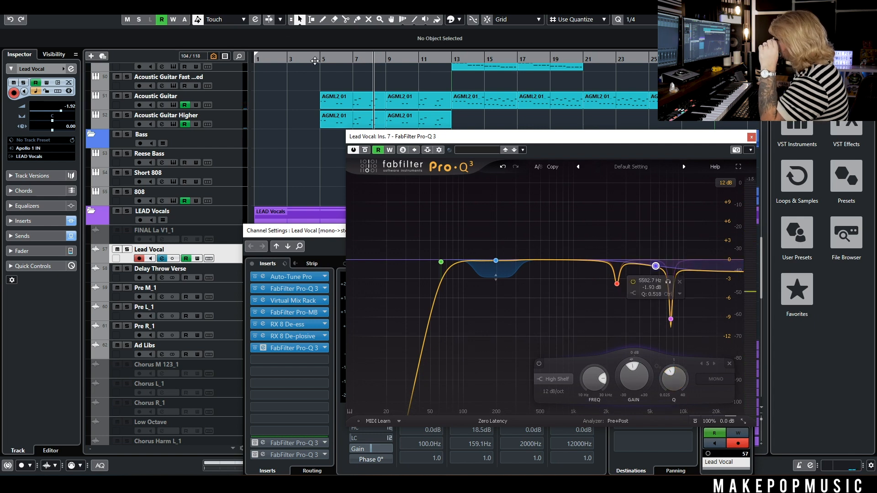
Open the Virtual Mix Rack insert on the Lead Vocal to review its modules, and close it again
{"action": "left_click", "coordinate": [309, 301]}
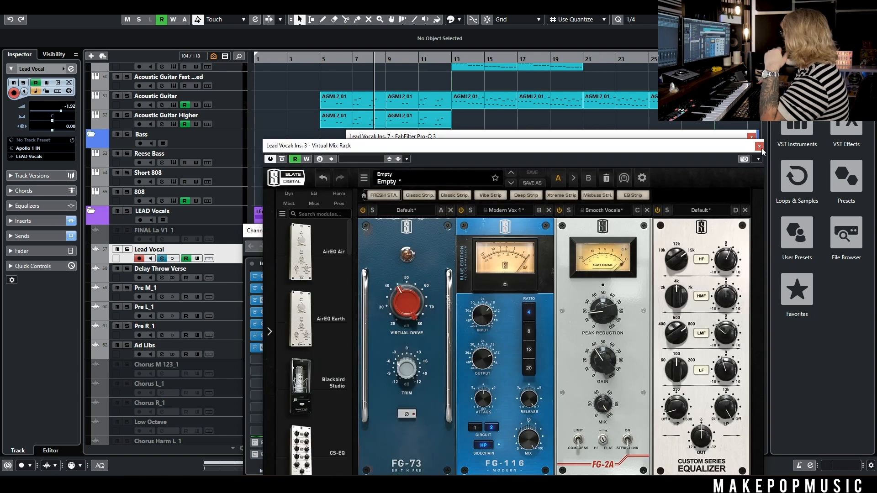
{"action": "left_click", "coordinate": [760, 147]}
{"action": "left_click", "coordinate": [683, 140]}
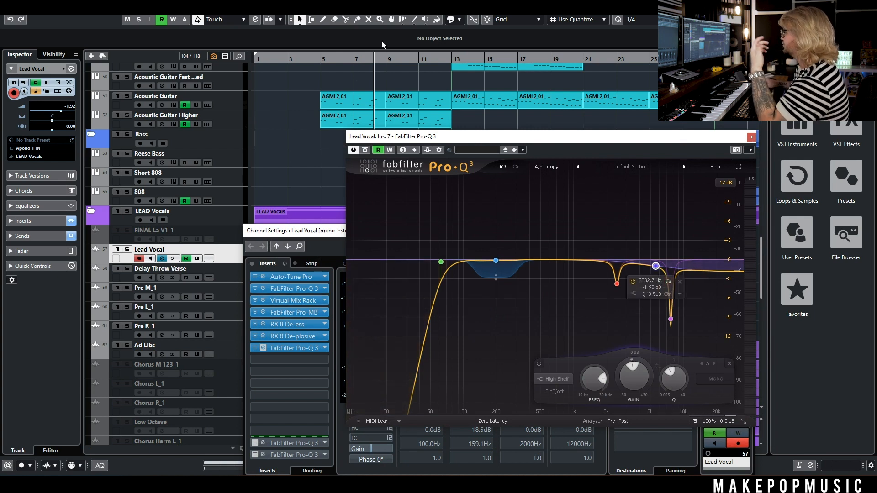
Play from bar 5 and move the high shelf to about 6261 Hz with -2.29 dB gain
{"action": "left_click", "coordinate": [319, 63]}
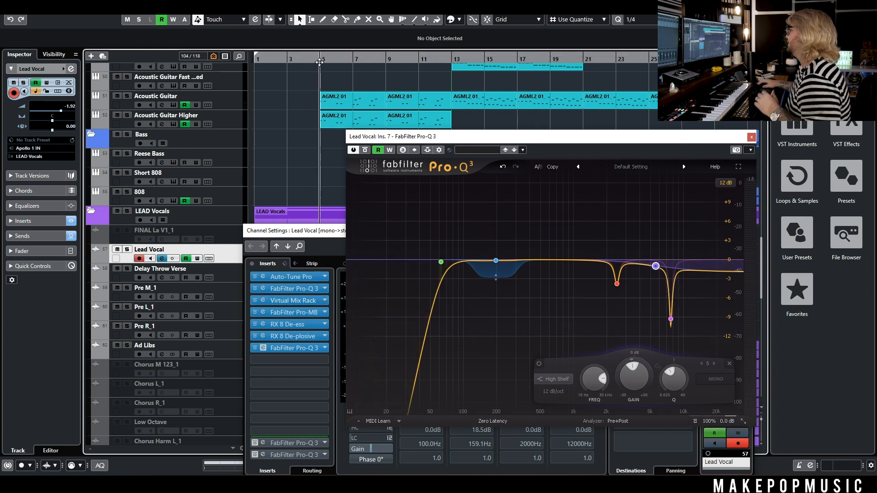
{"action": "key", "text": "space"}
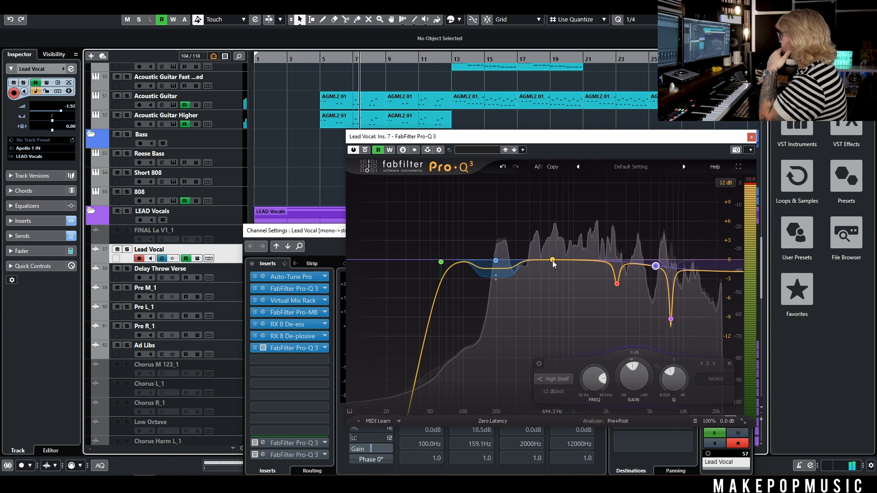
{"action": "left_click_drag", "start_coordinate": [656, 267], "coordinate": [660, 268]}
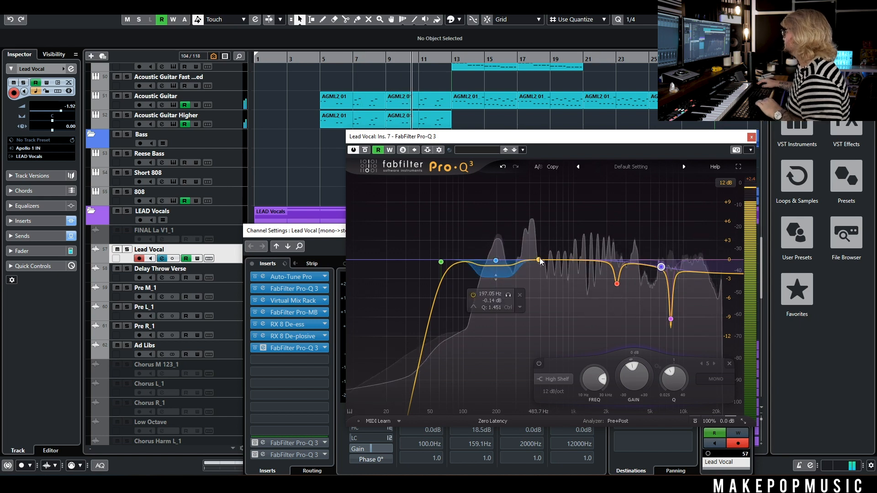
Add a low-mid bell cut at about 632 Hz with -1.50 dB gain and Q 2.483, auditioning it in solo
{"action": "left_click_drag", "start_coordinate": [540, 260], "coordinate": [541, 269]}
{"action": "left_click_drag", "start_coordinate": [580, 378], "coordinate": [582, 364]}
{"action": "left_click_drag", "start_coordinate": [555, 287], "coordinate": [564, 276]}
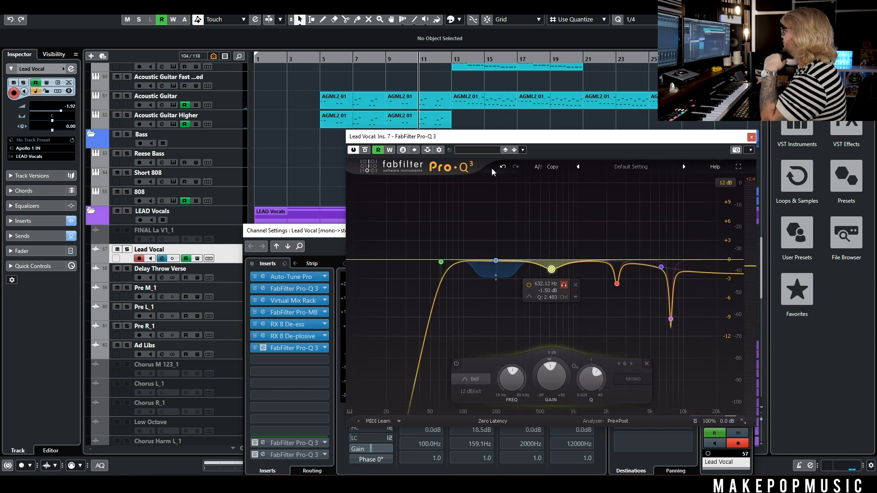
Shift the low-mid bell to about 512 Hz at -1.07 dB and add a bell boost at about 1079 Hz, +1.14 dB, Q 1.286
{"action": "left_click_drag", "start_coordinate": [320, 57], "coordinate": [316, 58]}
{"action": "mouse_move", "coordinate": [565, 286]}
{"action": "left_click_drag", "start_coordinate": [563, 283], "coordinate": [583, 251]}
{"action": "scroll", "coordinate": [538, 264], "scroll_direction": "down", "scroll_amount": 1}
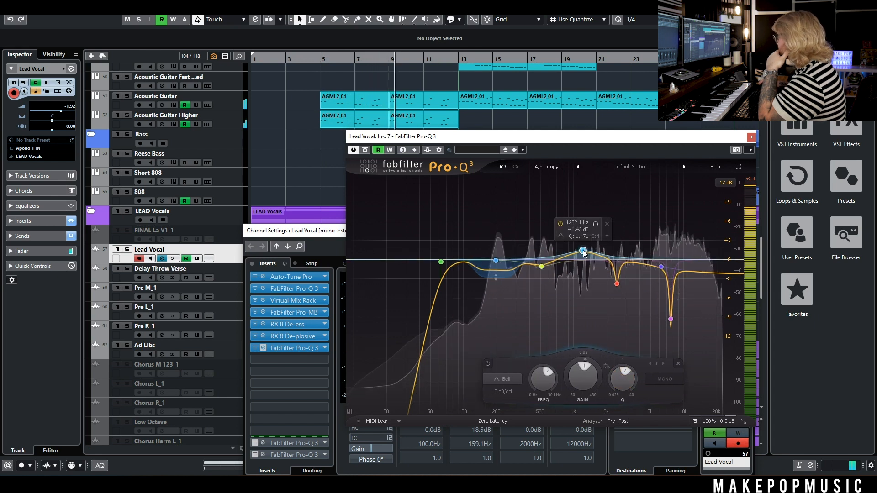
{"action": "left_click_drag", "start_coordinate": [623, 381], "coordinate": [621, 383]}
{"action": "left_click_drag", "start_coordinate": [583, 250], "coordinate": [577, 252]}
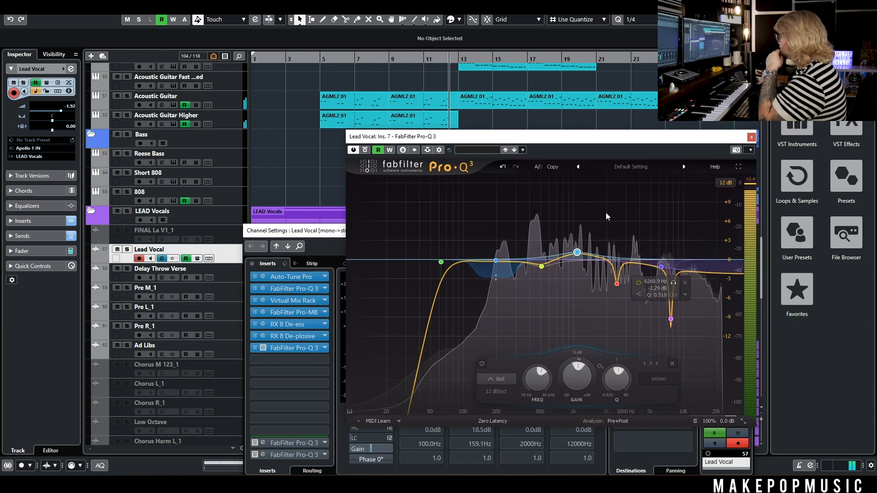
Replay the mix from bar 5 and compare the vocal with the second Pro-Q 3 bypassed and active
{"action": "left_click", "coordinate": [320, 58]}
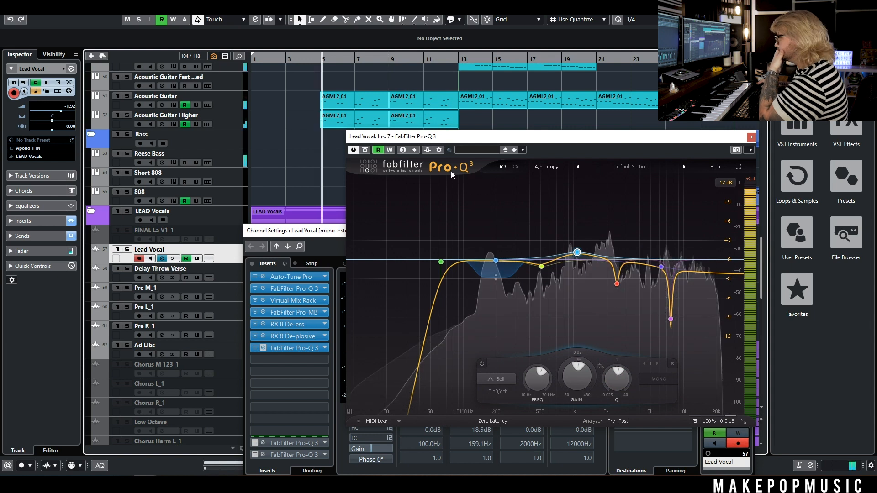
{"action": "left_click", "coordinate": [364, 154]}
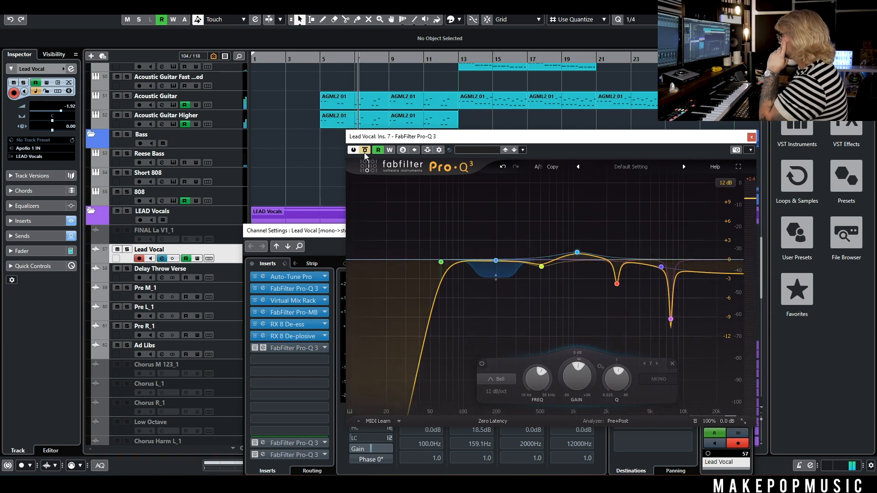
{"action": "left_click", "coordinate": [364, 151]}
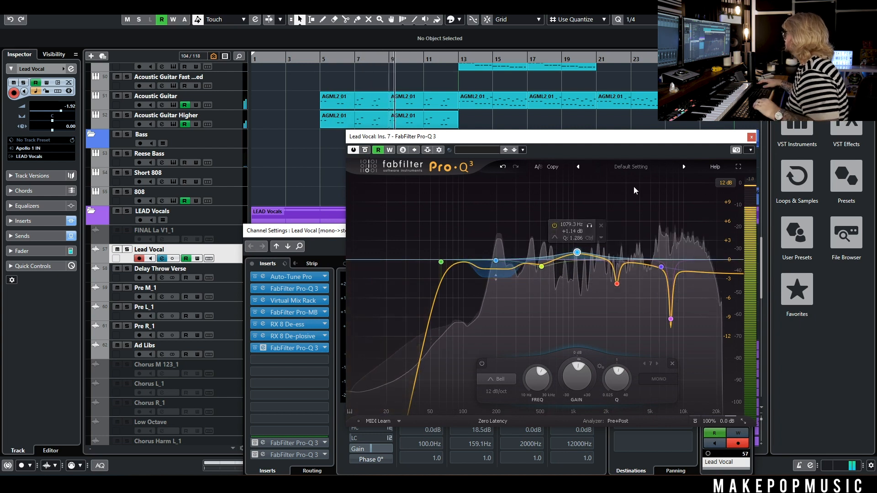
{"action": "key", "text": "space"}
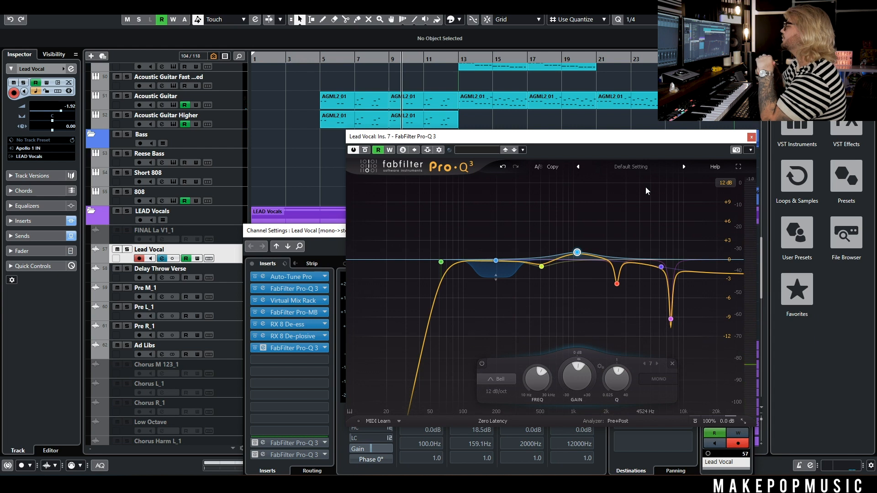
Review the first Pro-Q 3 and the Virtual Mix Rack, close both, and return to the Pro-Q 3 in insert 7
{"action": "left_click", "coordinate": [307, 292]}
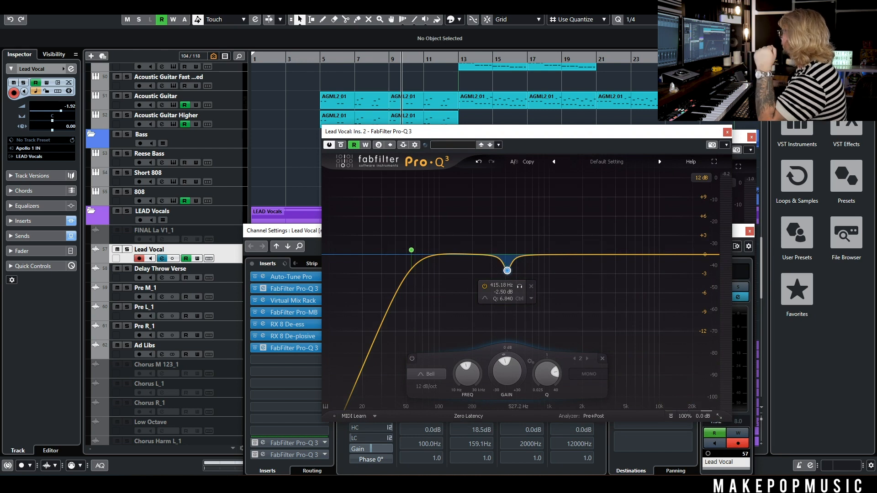
{"action": "left_click", "coordinate": [727, 132]}
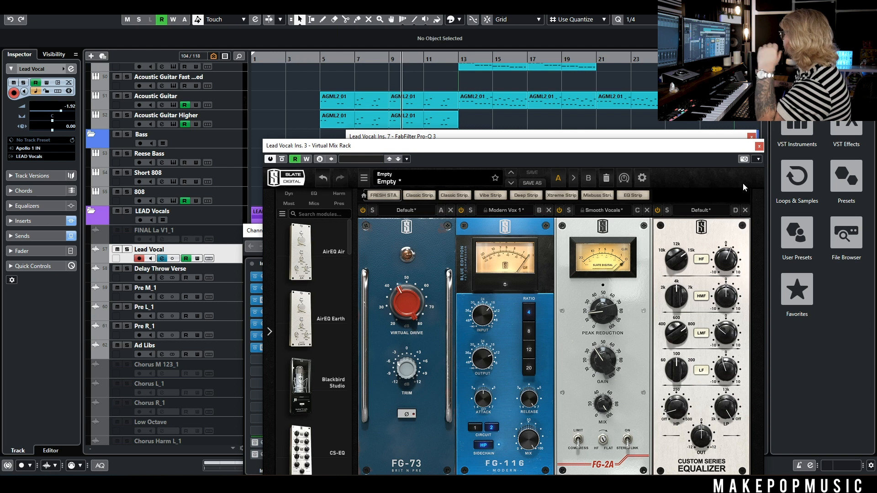
{"action": "left_click", "coordinate": [759, 147]}
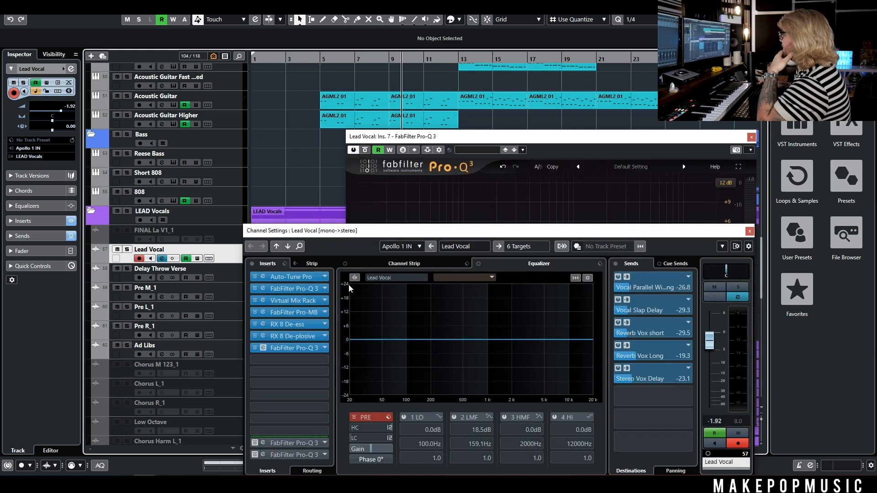
{"action": "left_click", "coordinate": [300, 346]}
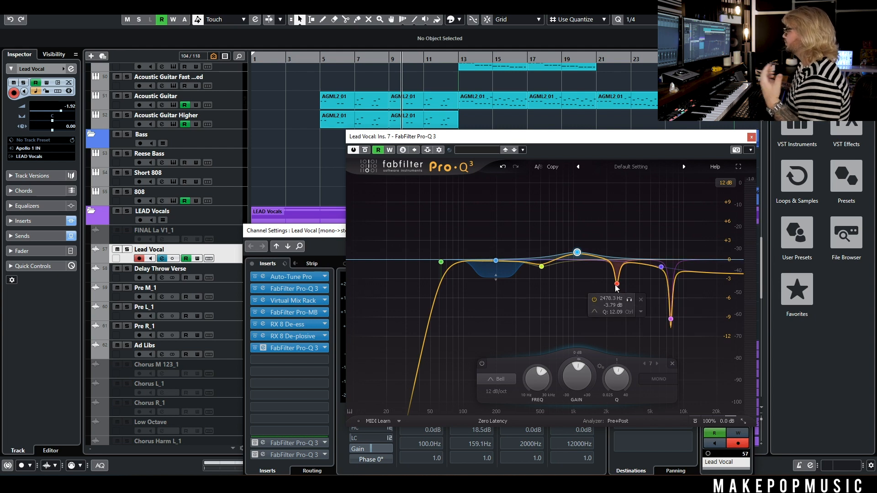
Play from bar 5 and add a bell cut at about 1371 Hz with -2.57 dB gain and Q 4.387
{"action": "left_click", "coordinate": [320, 59]}
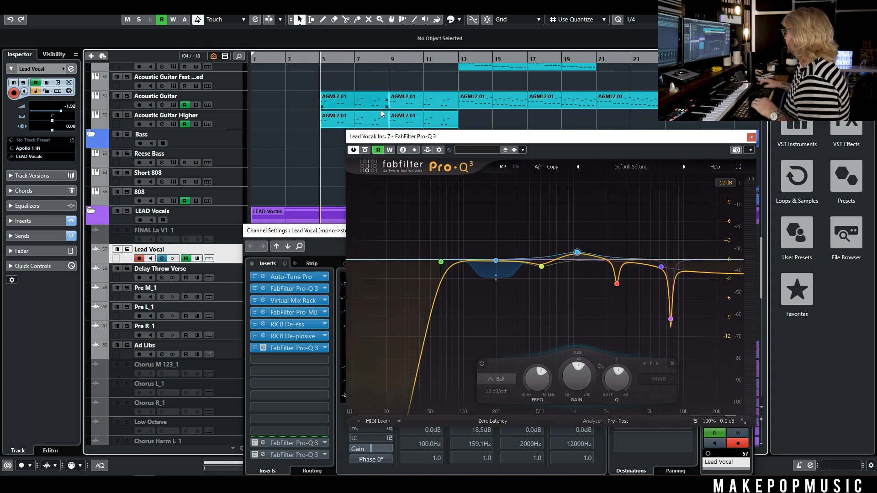
{"action": "key", "text": "space"}
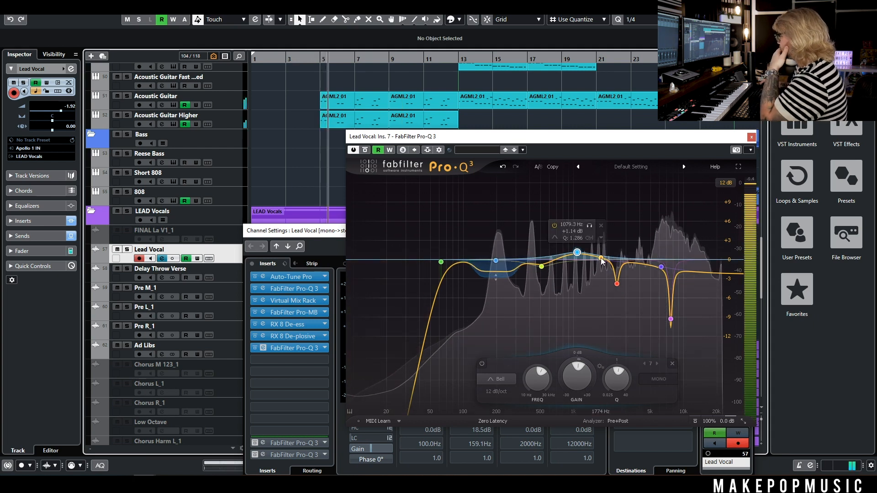
{"action": "left_click_drag", "start_coordinate": [601, 259], "coordinate": [590, 277]}
{"action": "scroll", "coordinate": [589, 267], "scroll_direction": "up", "scroll_amount": 4}
{"action": "left_click", "coordinate": [577, 251]}
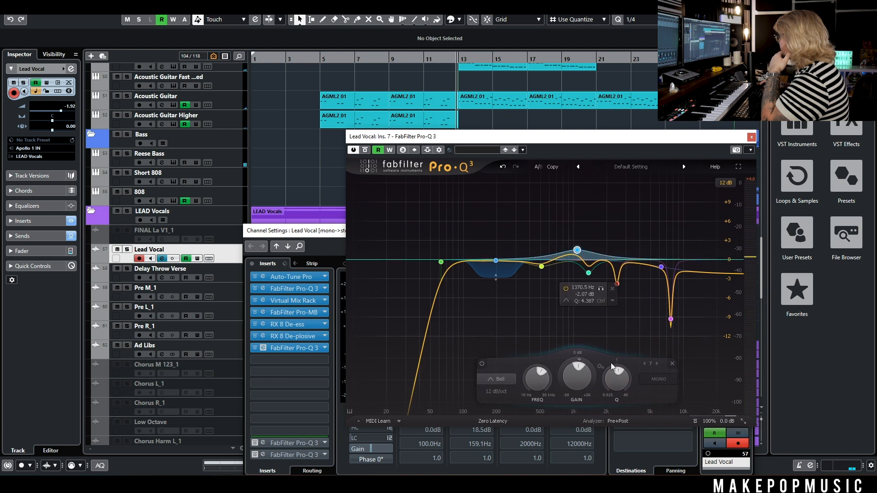
{"action": "left_click", "coordinate": [589, 273]}
{"action": "left_click_drag", "start_coordinate": [590, 273], "coordinate": [590, 277]}
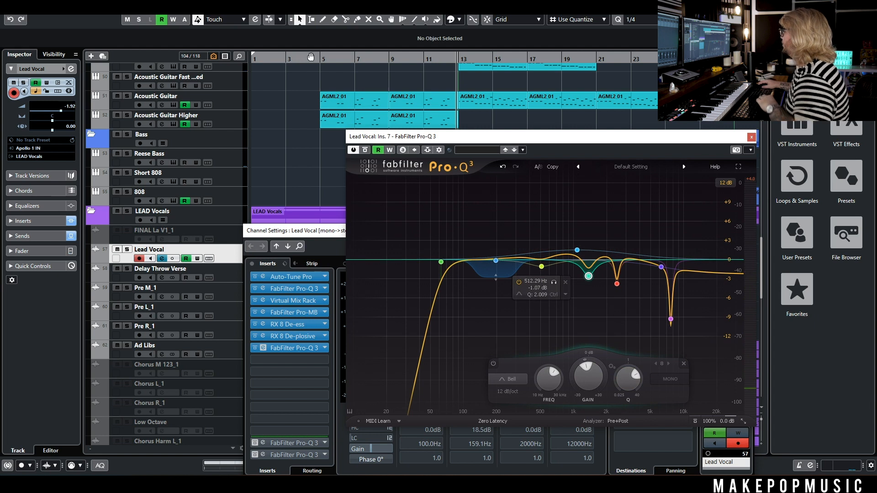
Replay the mix from about bar 5, close the second Pro-Q 3's window, and bypass that insert for comparison
{"action": "key", "text": "space"}
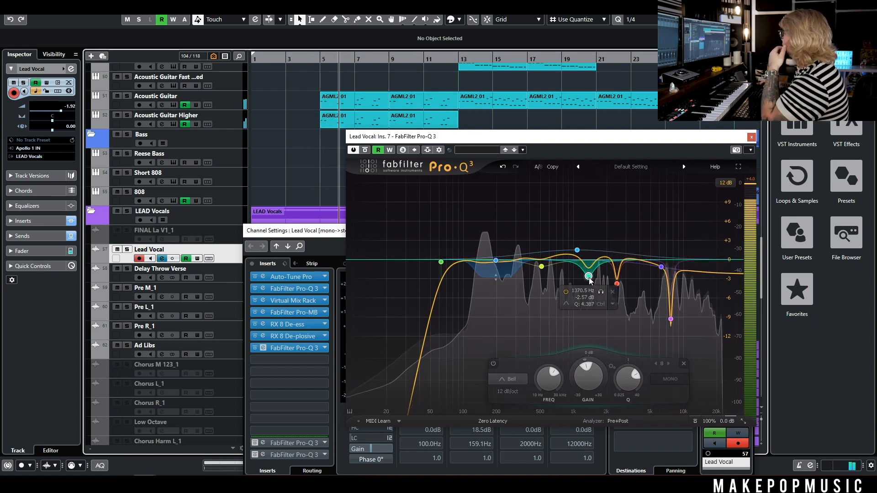
{"action": "left_click", "coordinate": [752, 137]}
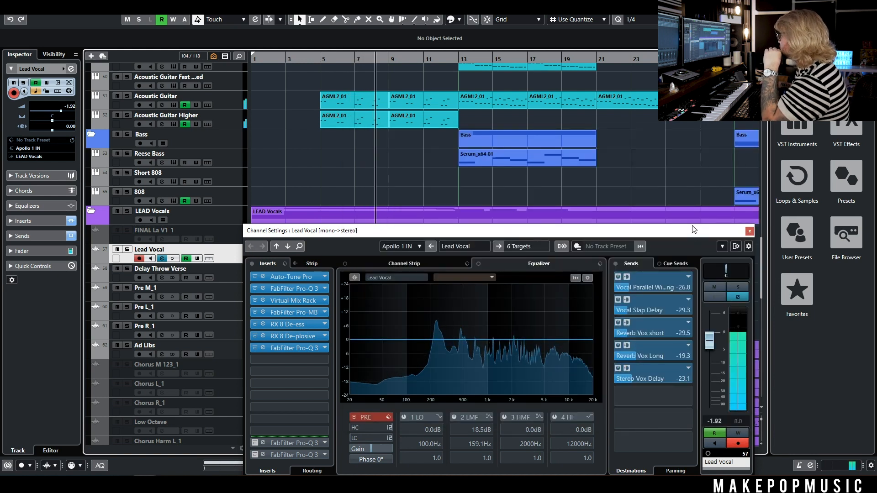
{"action": "left_click", "coordinate": [251, 337]}
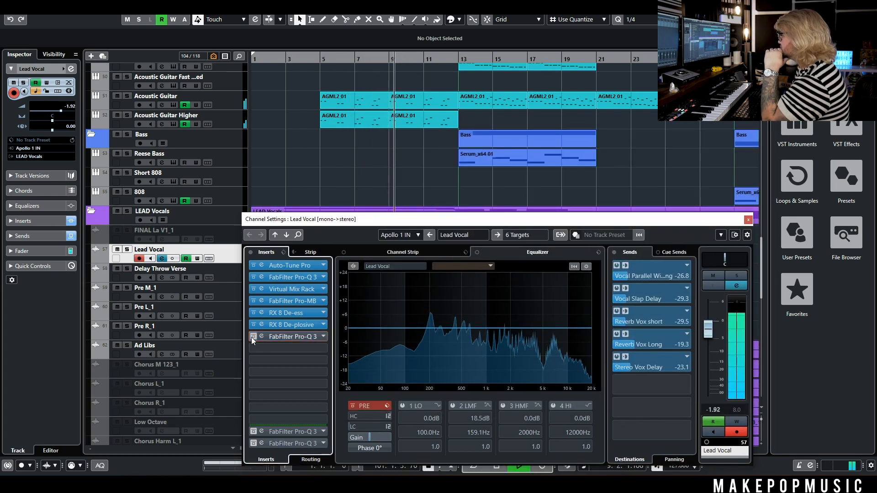
Solo the Lead Vocal, compare the insert 7 Pro-Q 3 active and bypassed, then stop playback and unsolo with the insert active
{"action": "left_click", "coordinate": [128, 250]}
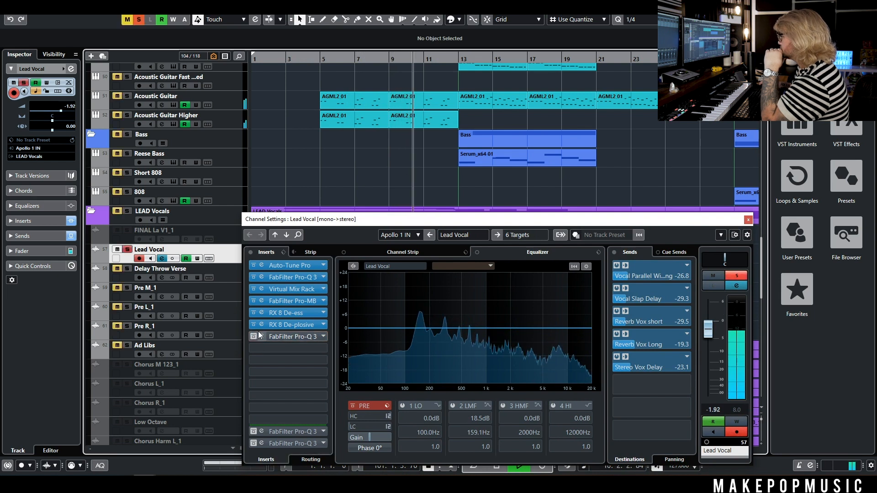
{"action": "left_click", "coordinate": [253, 336]}
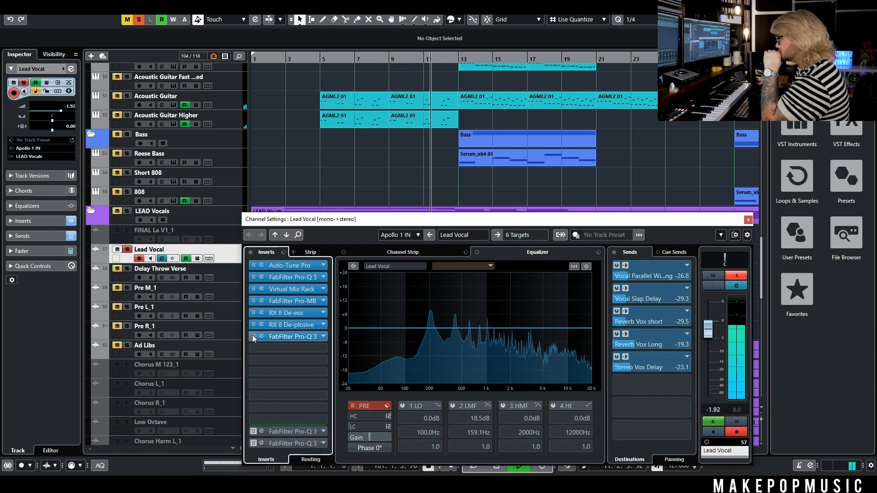
{"action": "left_click", "coordinate": [253, 336]}
{"action": "left_click", "coordinate": [253, 337]}
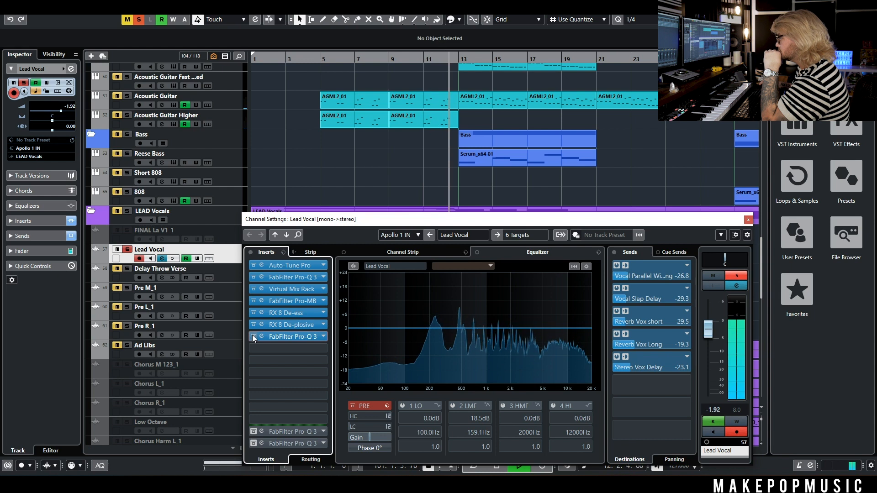
{"action": "key", "text": "space"}
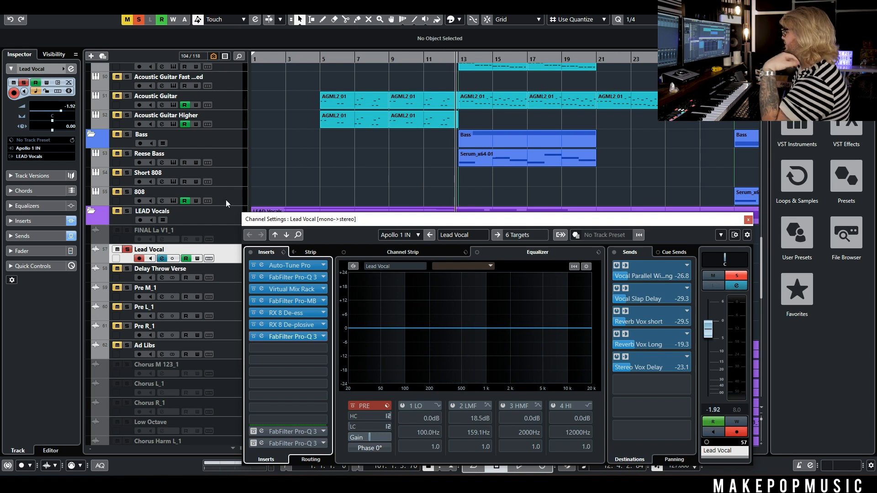
{"action": "left_click", "coordinate": [126, 249]}
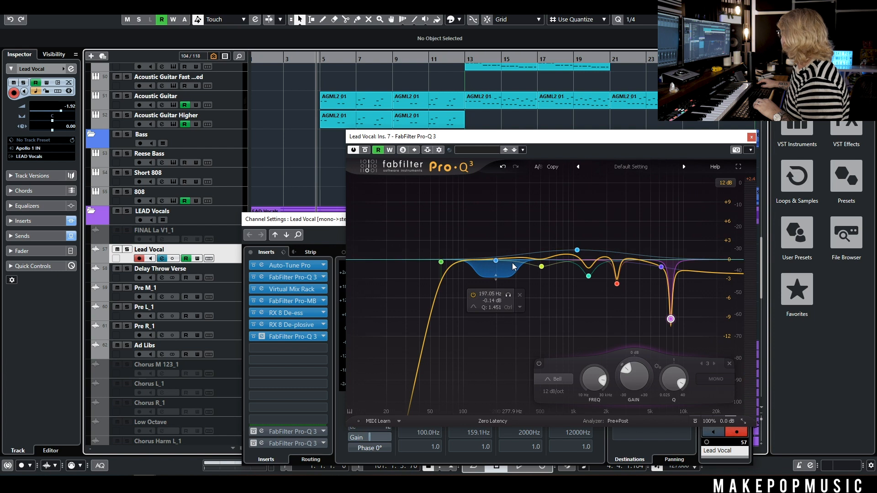
Add a bell at about 321 Hz with 0.00 dB gain and Q 2.488 during playback, and make it dynamic
{"action": "left_click_drag", "start_coordinate": [515, 262], "coordinate": [518, 268]}
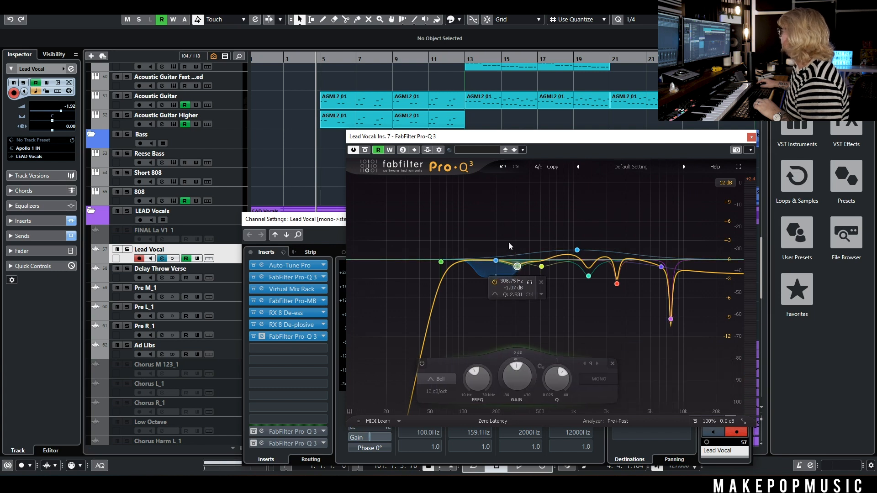
{"action": "key", "text": "space"}
{"action": "left_click", "coordinate": [530, 282]}
{"action": "left_click_drag", "start_coordinate": [528, 285], "coordinate": [534, 285]}
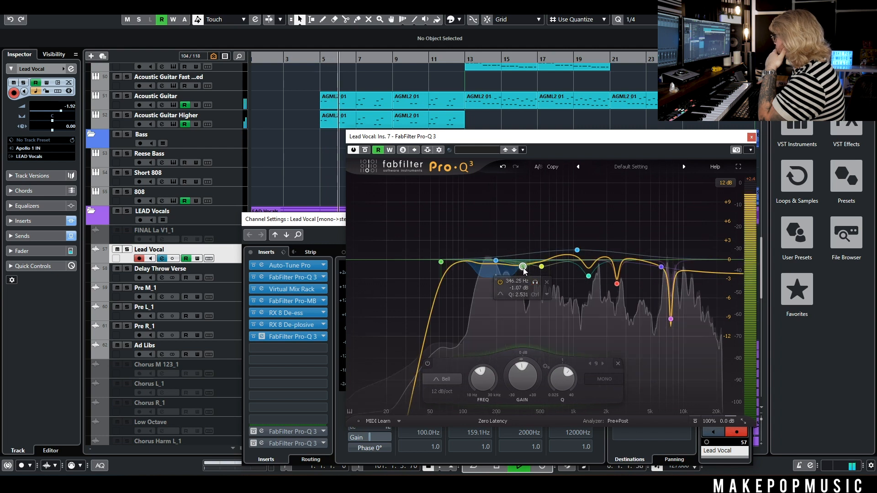
{"action": "left_click", "coordinate": [547, 295]}
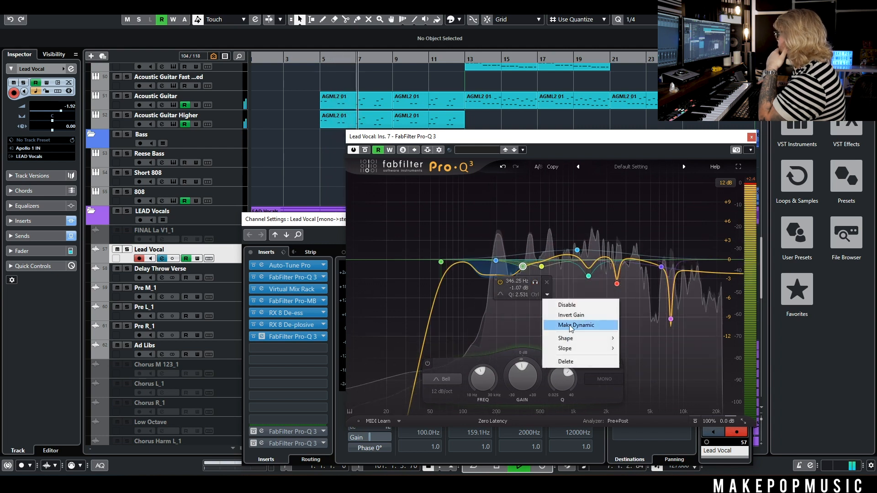
{"action": "left_click", "coordinate": [570, 325]}
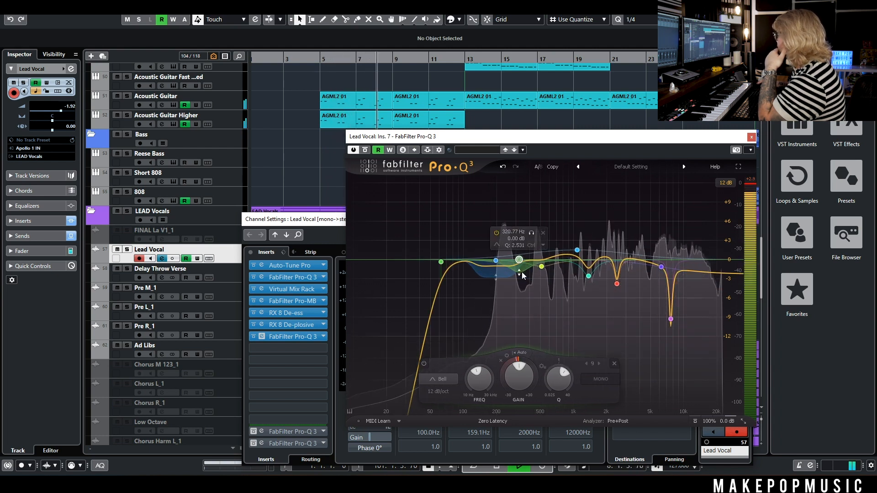
{"action": "left_click_drag", "start_coordinate": [550, 367], "coordinate": [550, 368]}
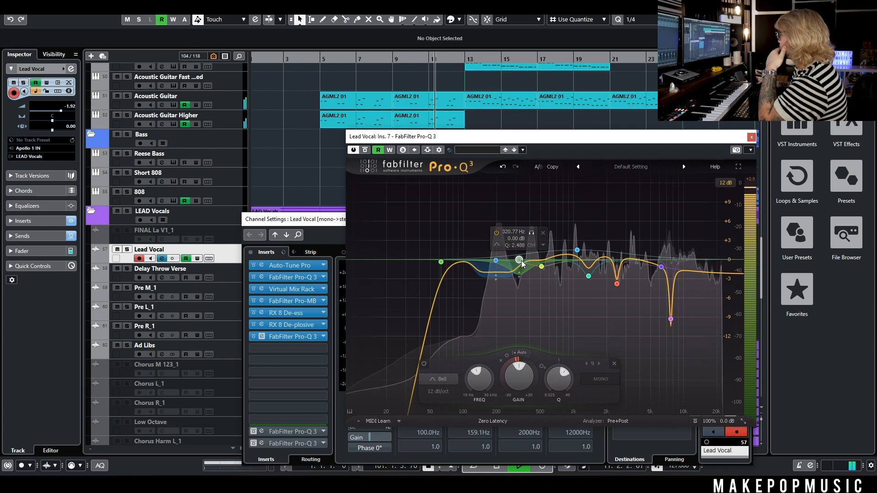
Close the second Pro-Q 3's window, stop playback, and return the playhead to bar 5
{"action": "left_click", "coordinate": [752, 137]}
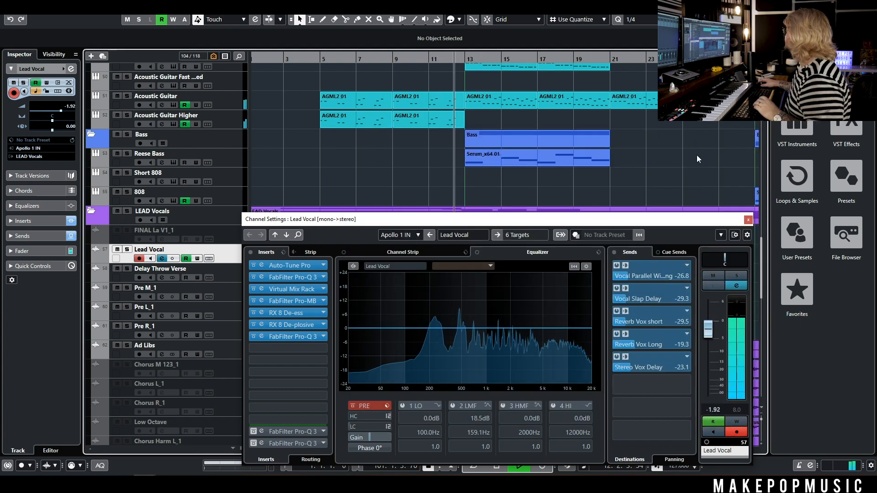
{"action": "key", "text": "space"}
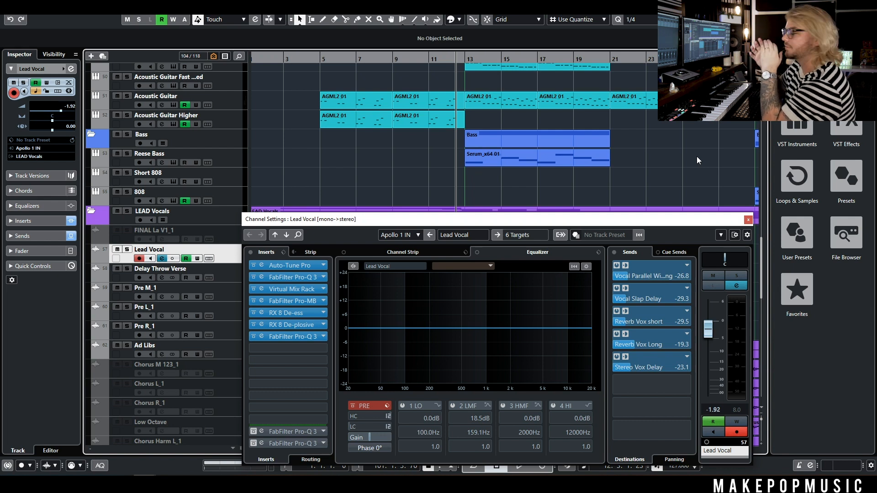
{"action": "left_click", "coordinate": [322, 57]}
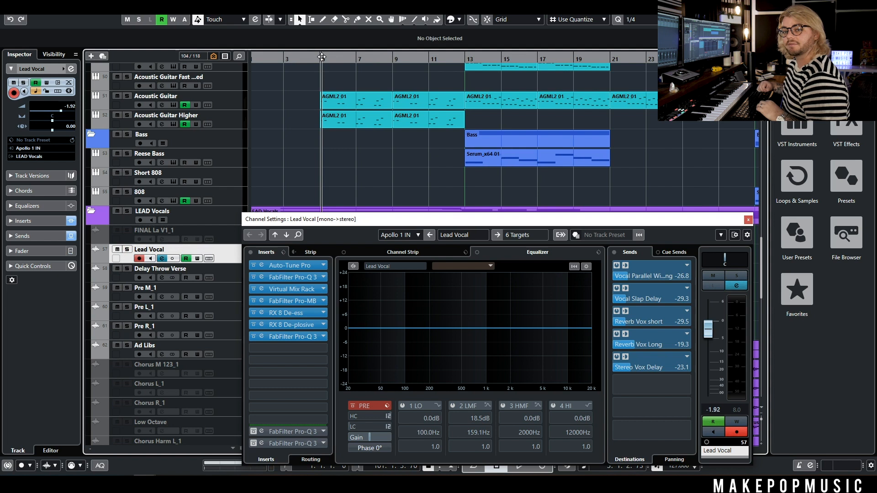